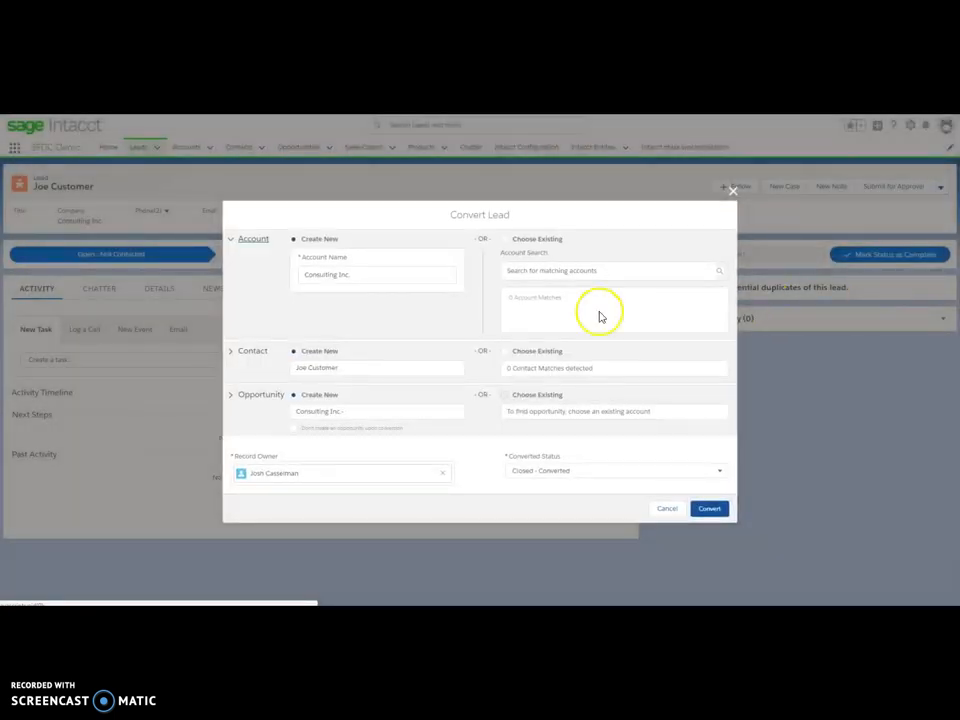
Convert the Consulting Inc. lead into a new account and contact without creating an opportunity, and return to the leads list
left_click(293, 428)
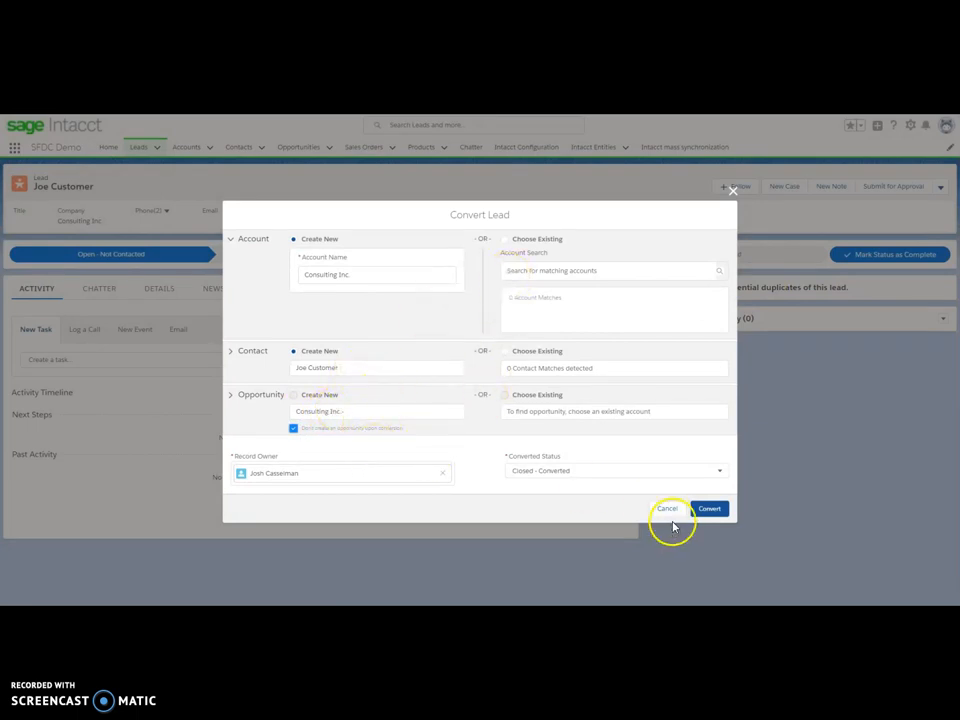
left_click(710, 511)
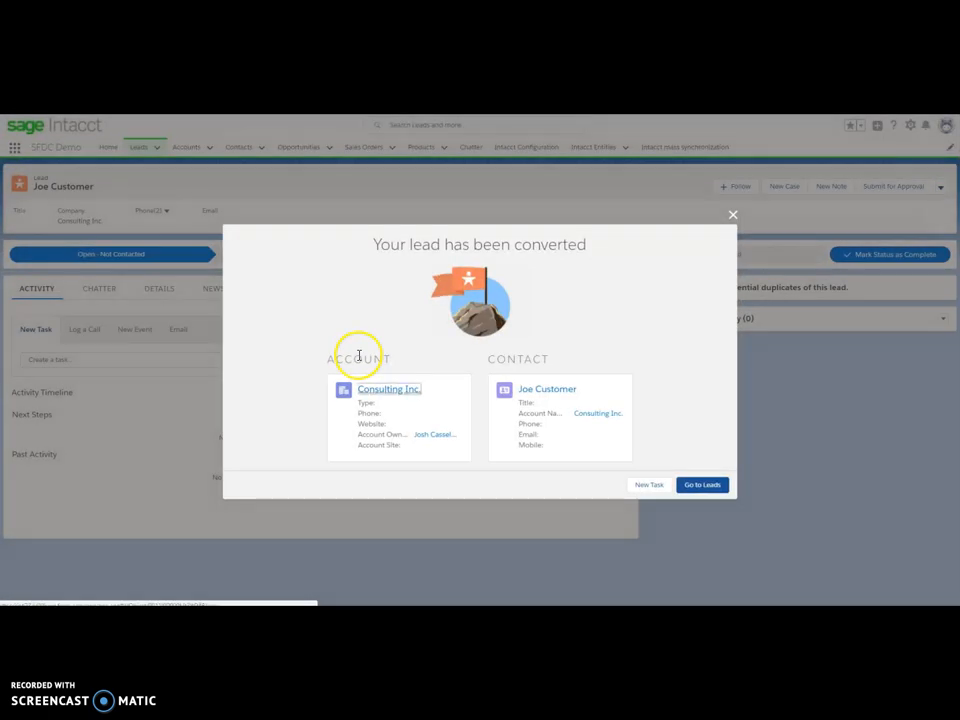
left_click(713, 488)
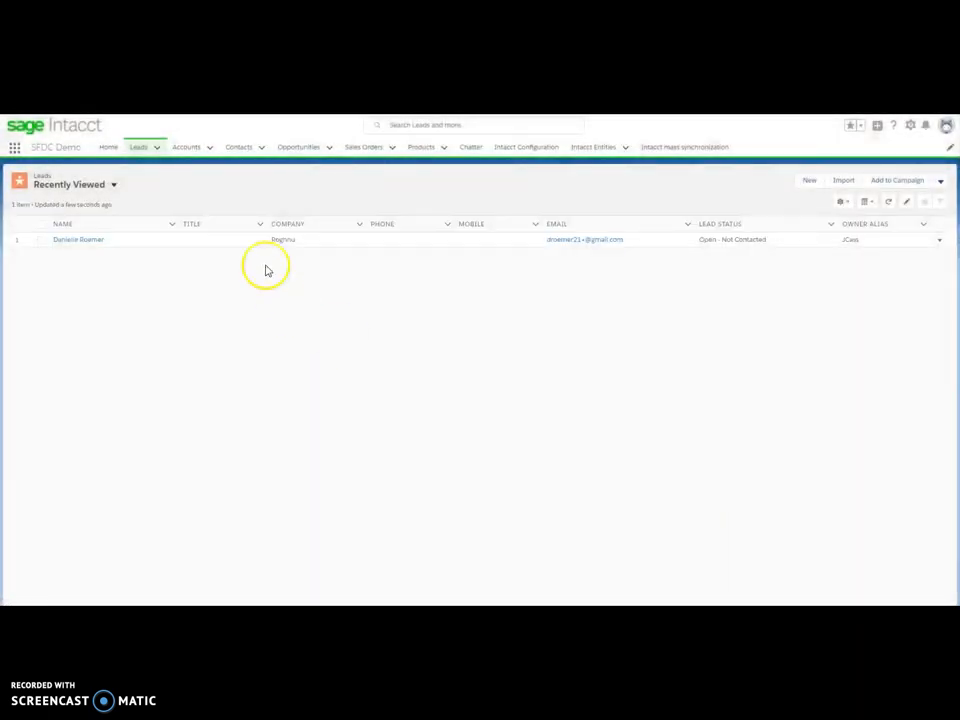
Open the Consulting Inc. account, sync it to Intacct and return to the account record
left_click(186, 148)
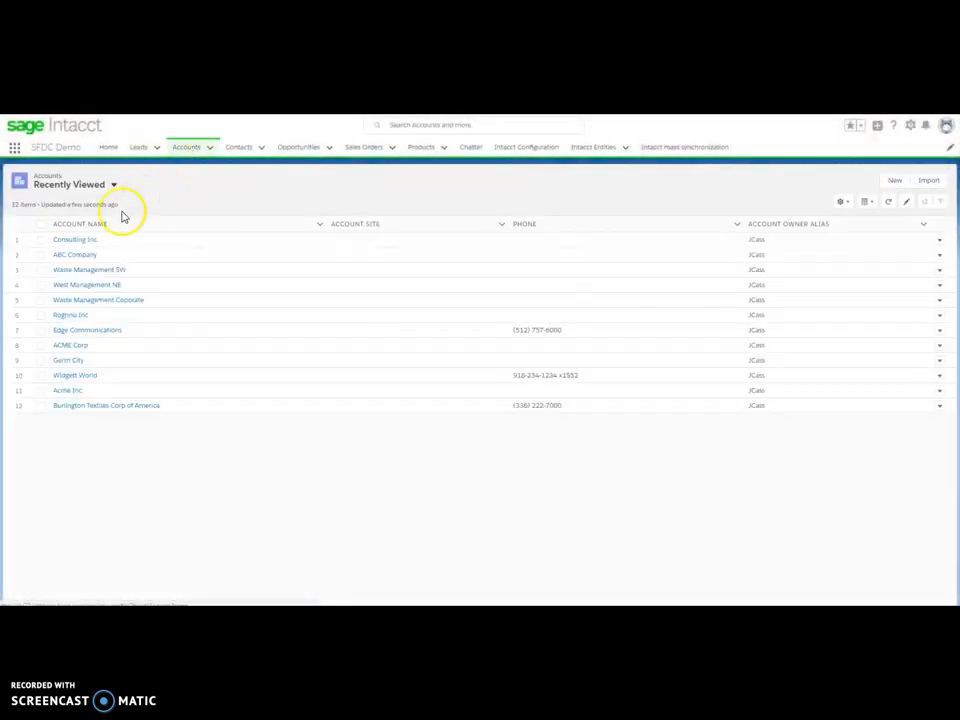
left_click(87, 243)
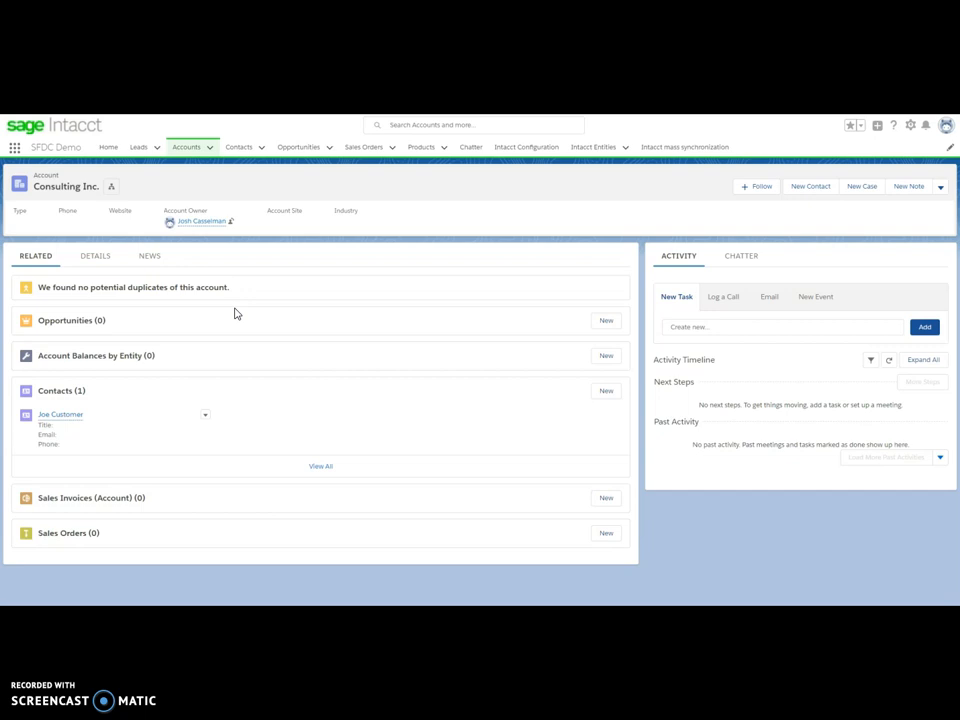
left_click(246, 305)
left_click(940, 190)
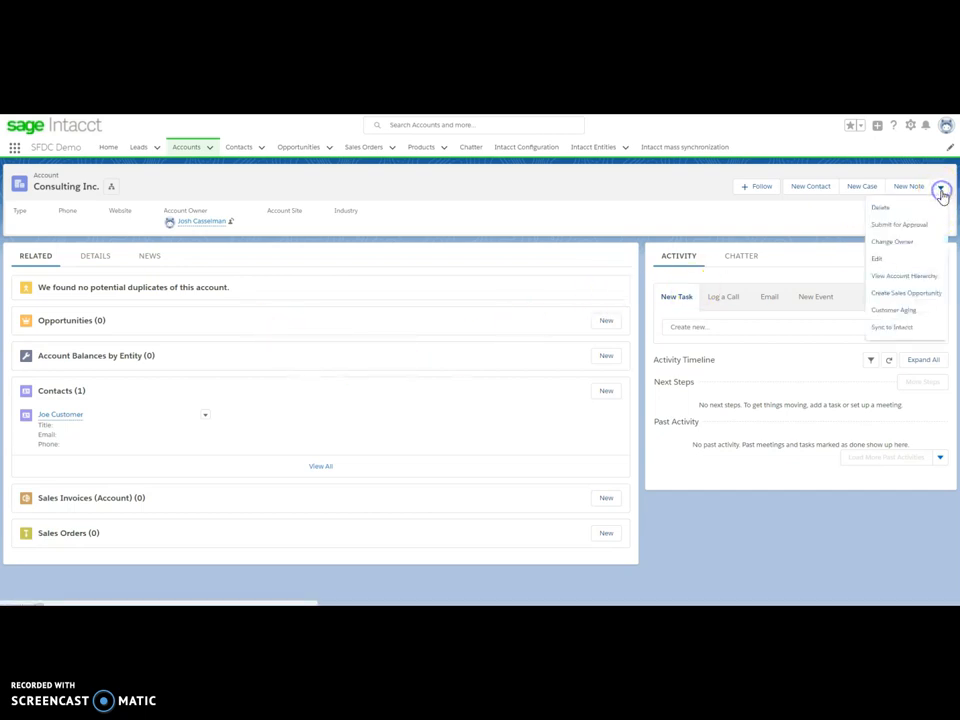
left_click(891, 329)
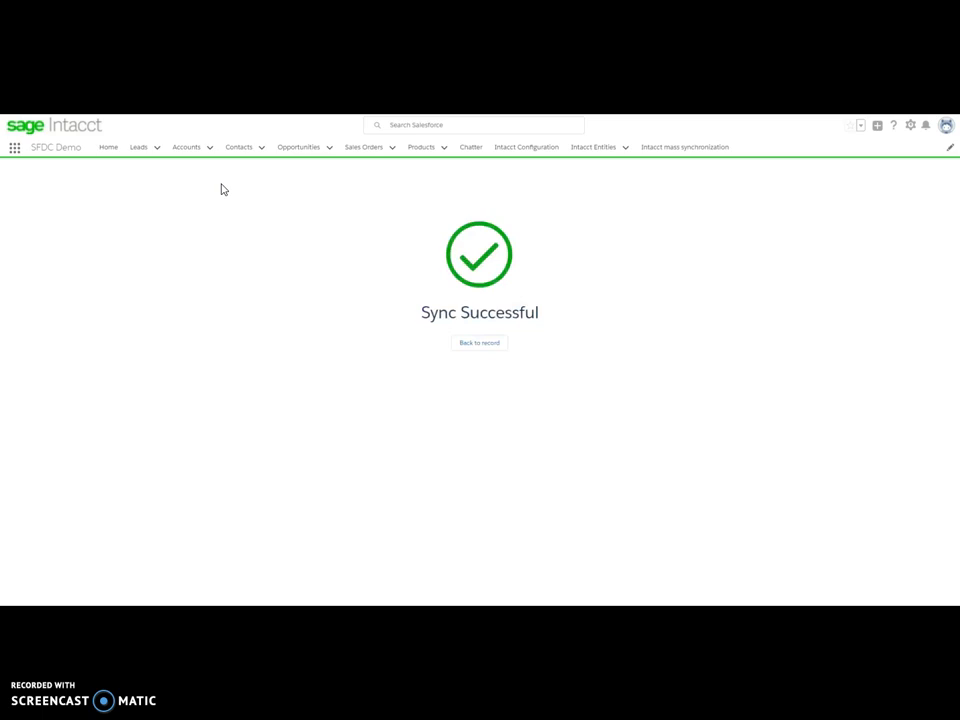
left_click(473, 348)
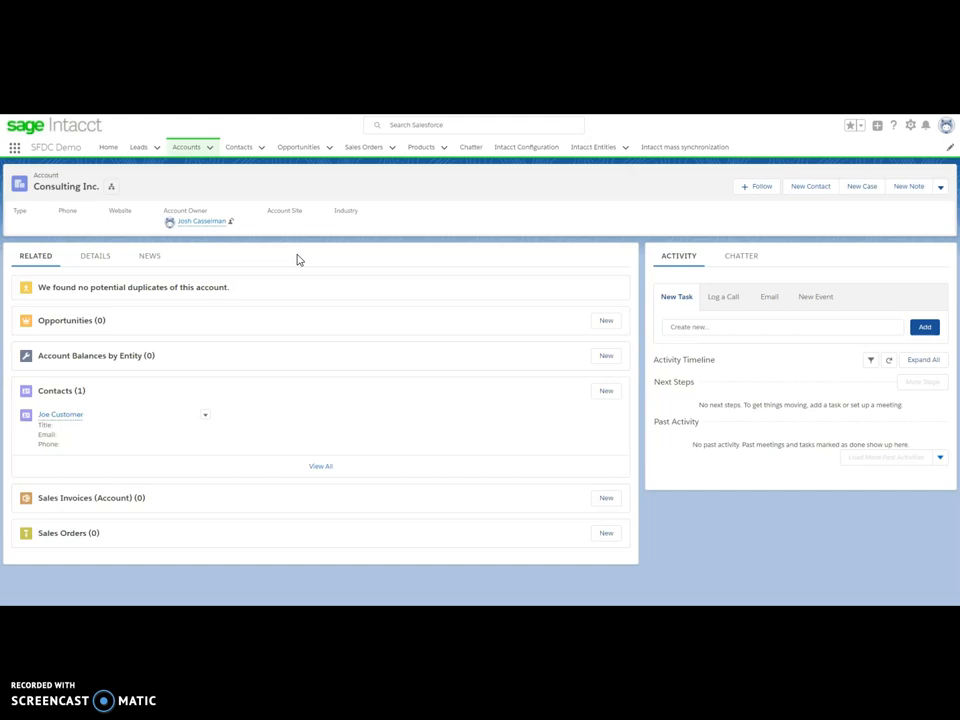
Start a new opportunity on the account named "Consulting Inc." with the stage Prospecting
left_click(605, 326)
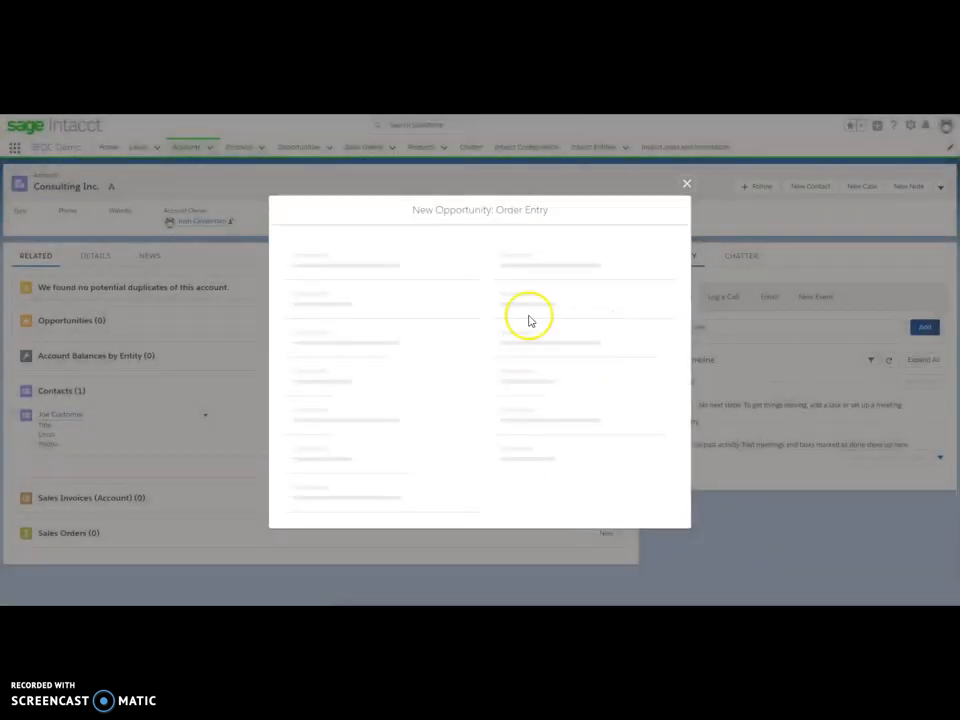
left_click(379, 255)
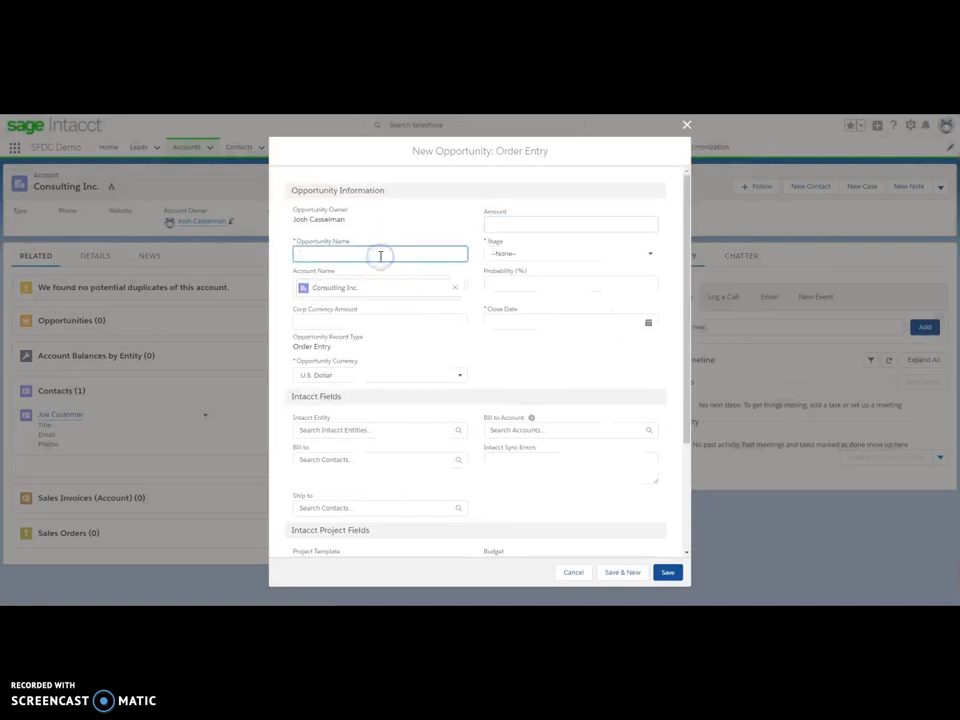
type("Con")
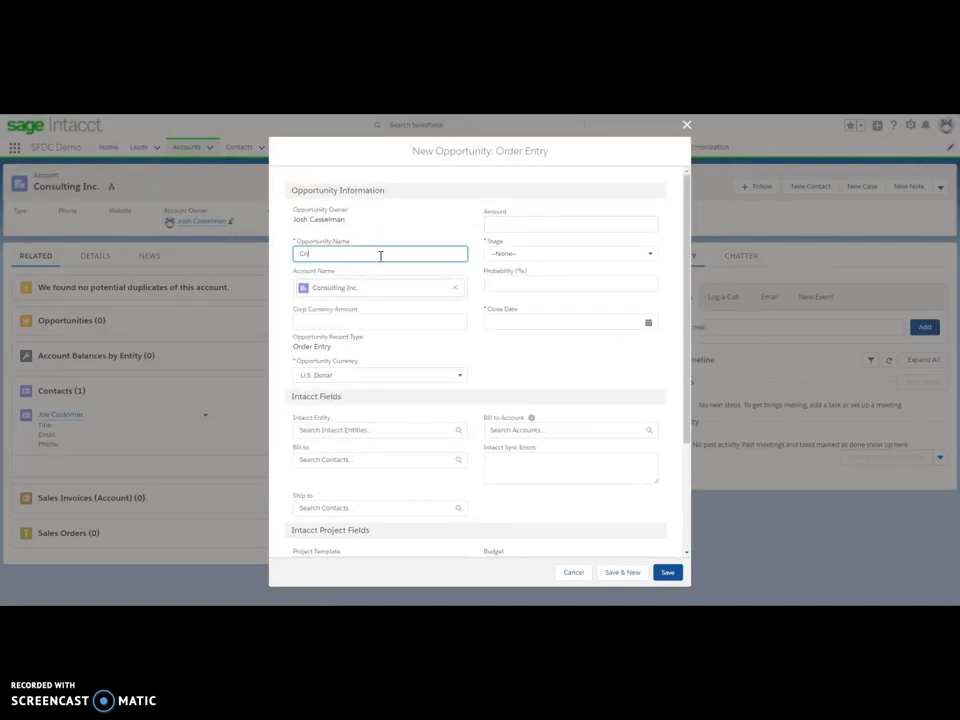
type("sulting Inc")
key("Tab")
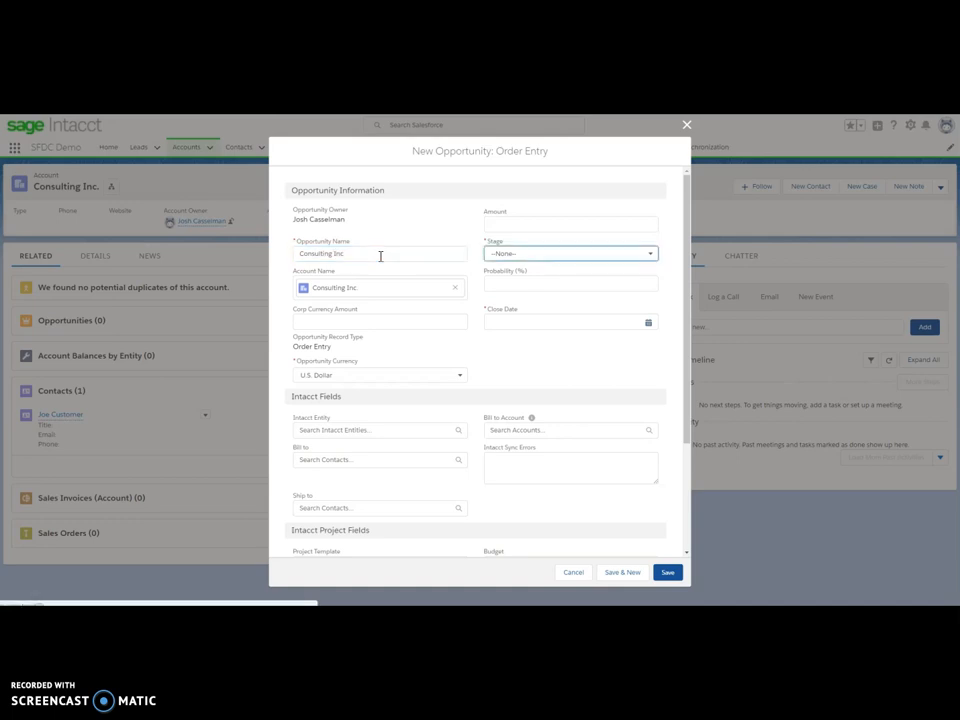
left_click(501, 254)
left_click(520, 293)
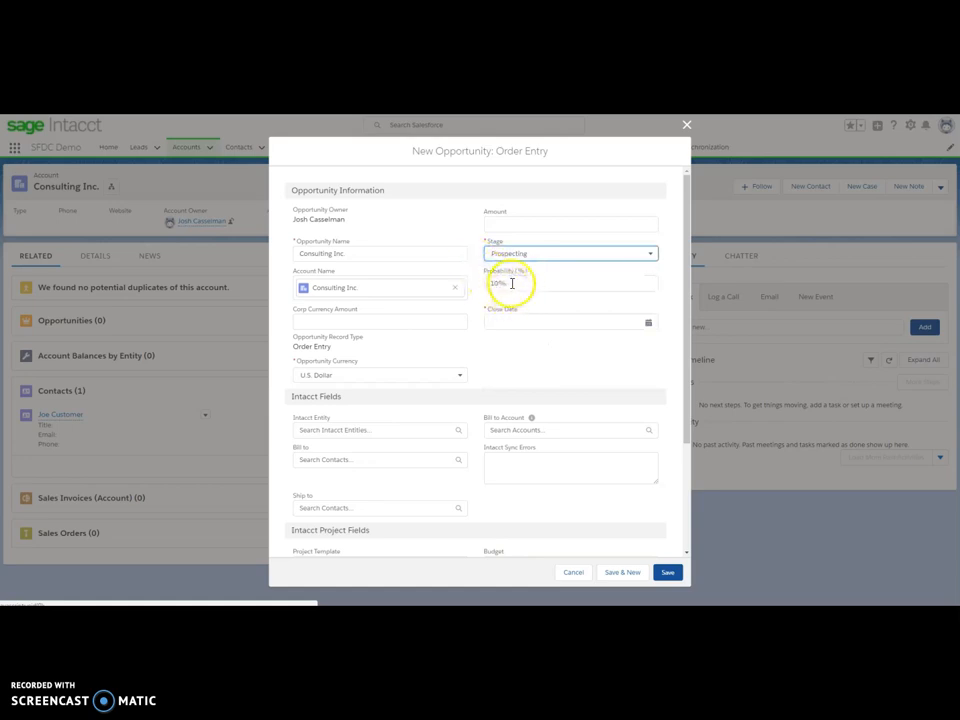
Set the opportunity's close date to 4/6/2018 and its Intacct entity to CUBIT USA, and save it
left_click(508, 323)
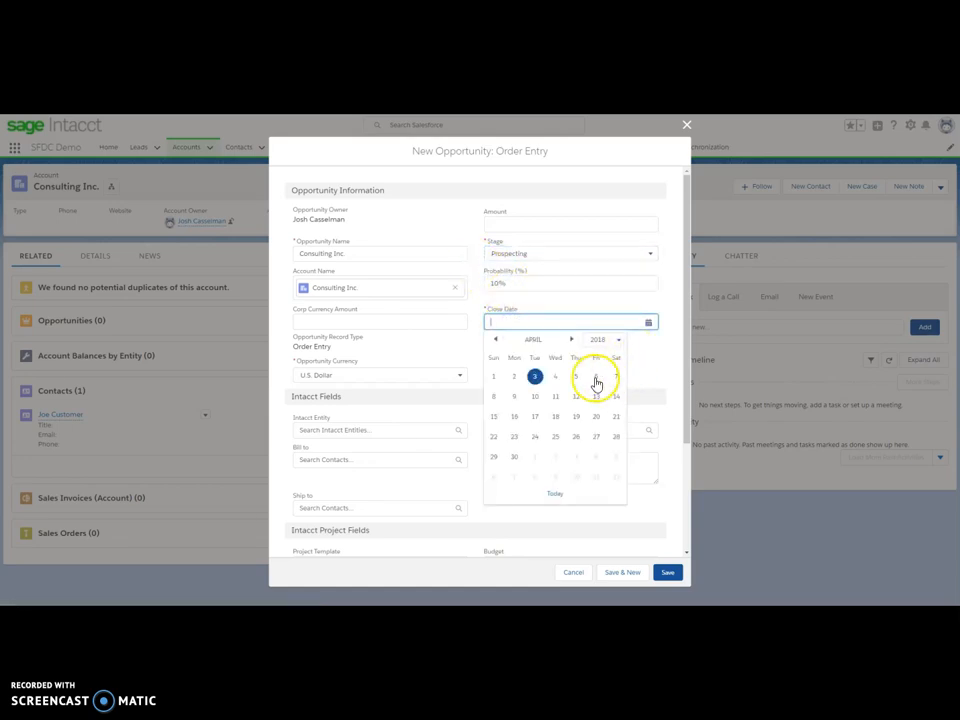
left_click(596, 377)
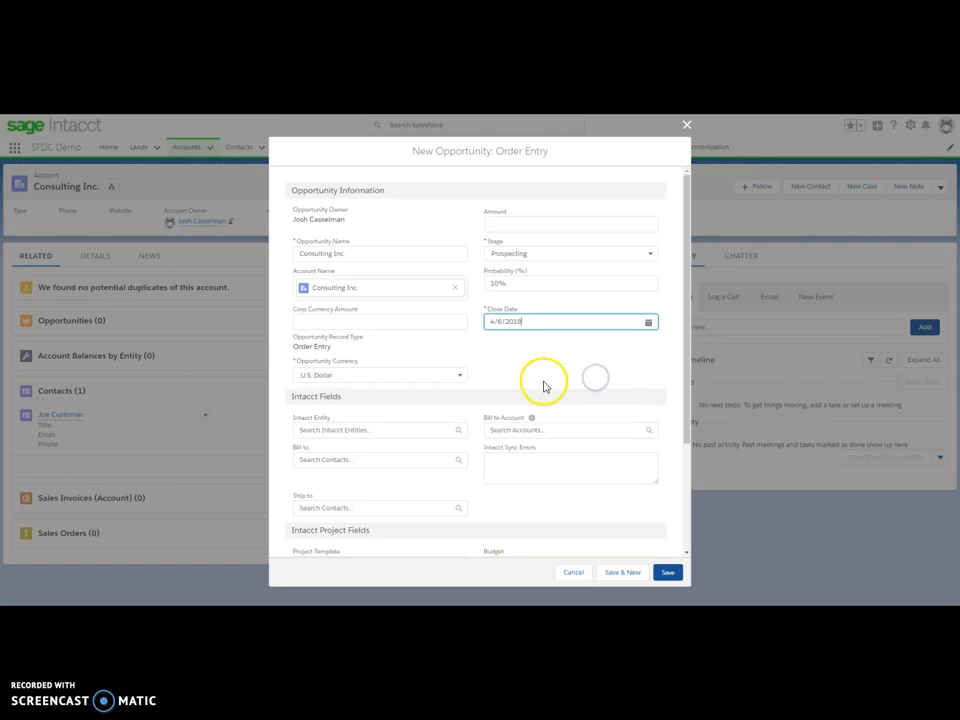
left_click(362, 430)
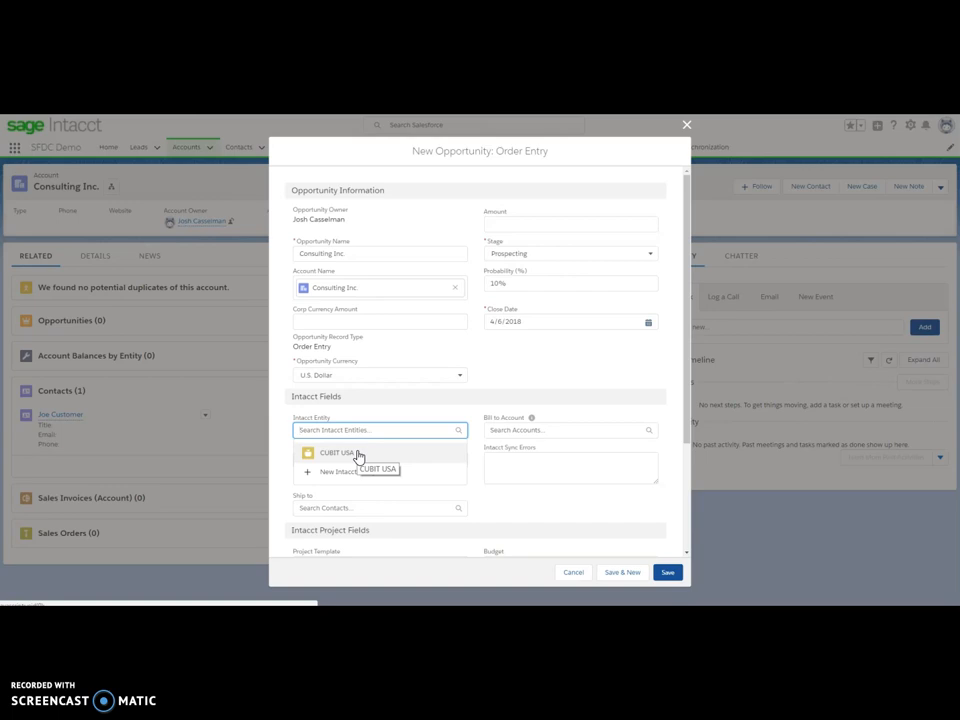
left_click(357, 454)
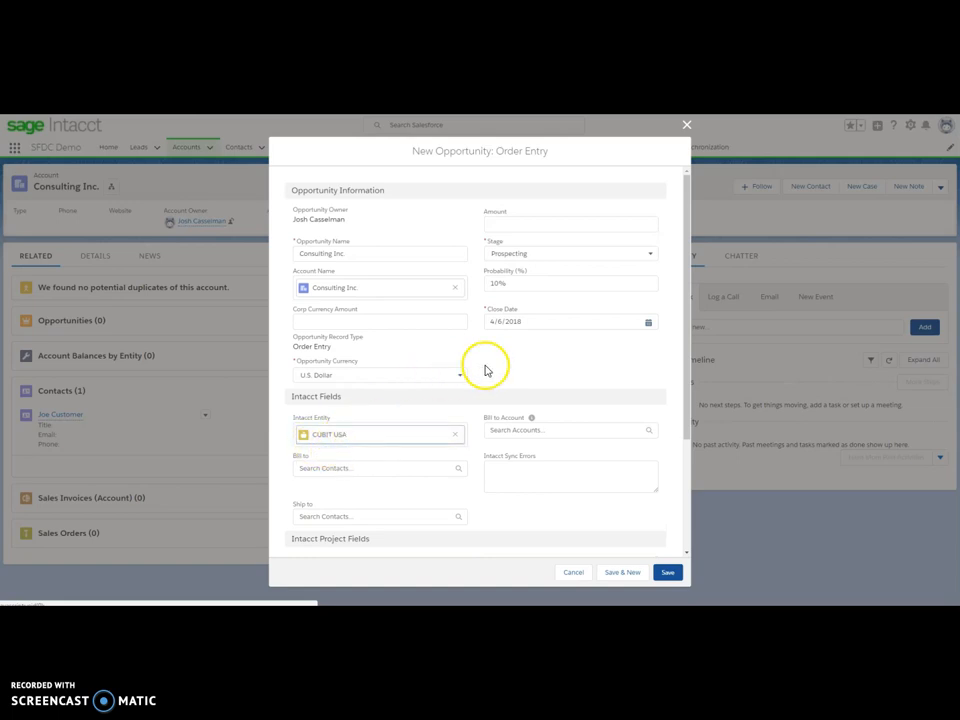
scroll(485, 370, "down", 3)
left_click(667, 574)
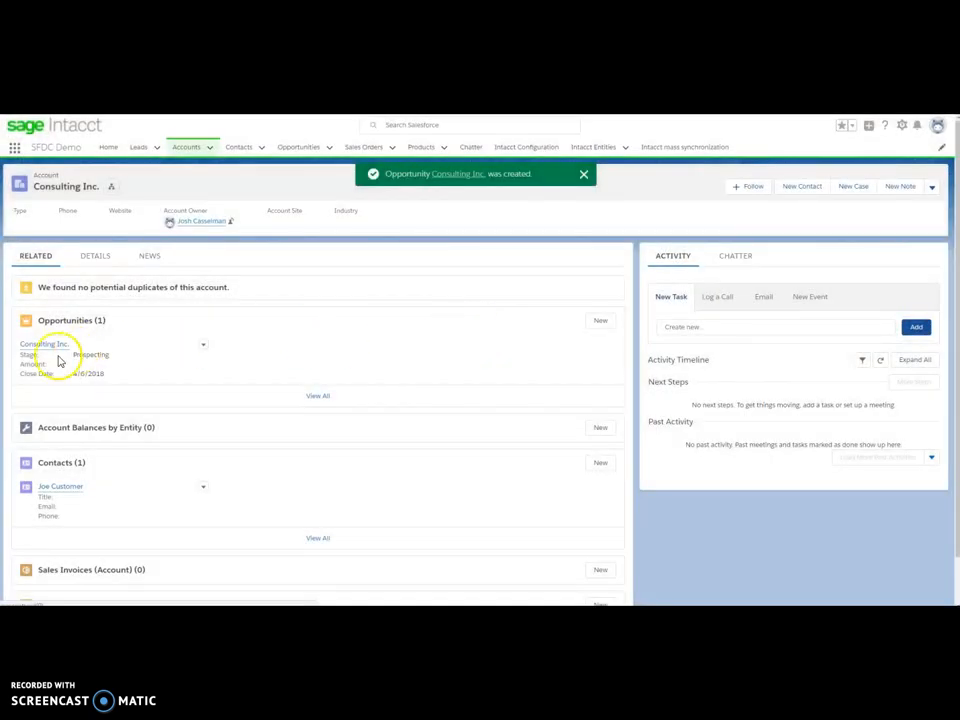
Open the new Consulting Inc. opportunity and assign the Standard Price Book for its product lines
mouse_move(44, 347)
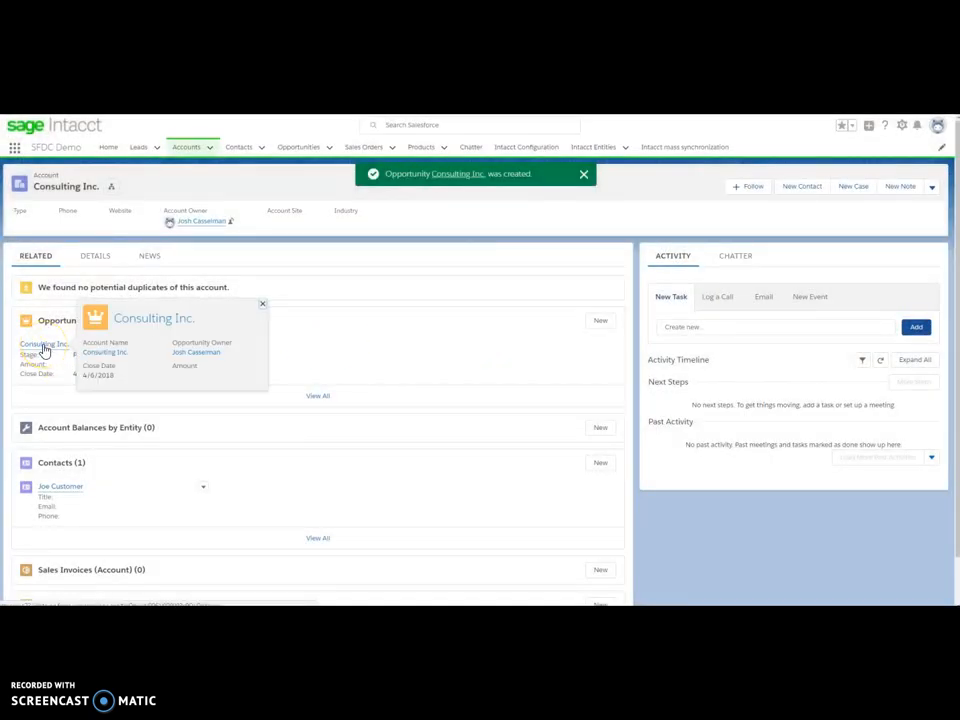
left_click(44, 346)
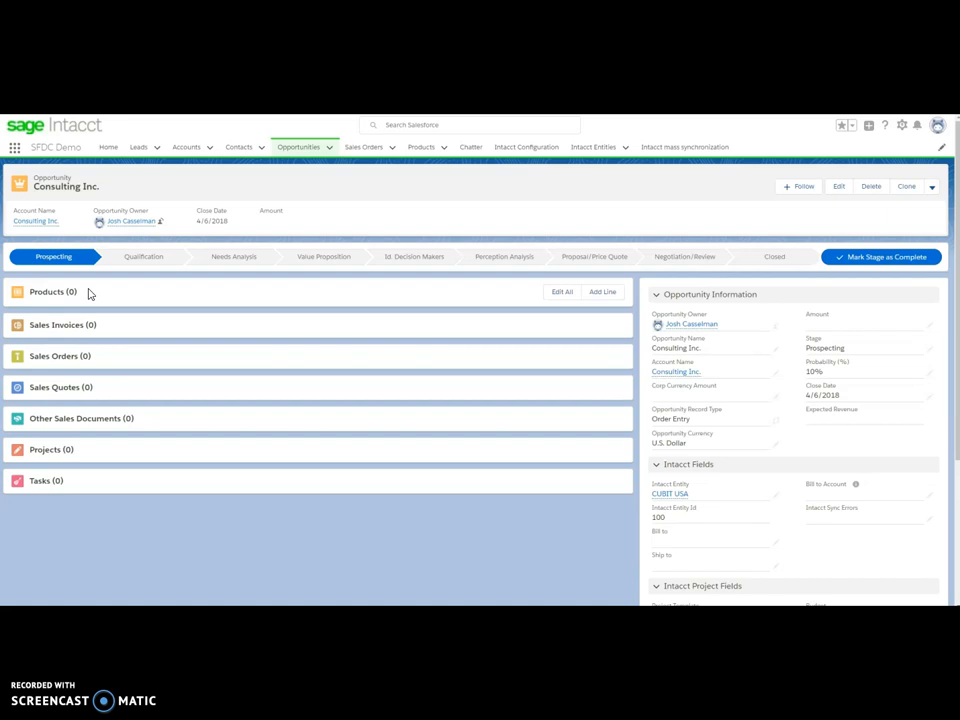
left_click(597, 293)
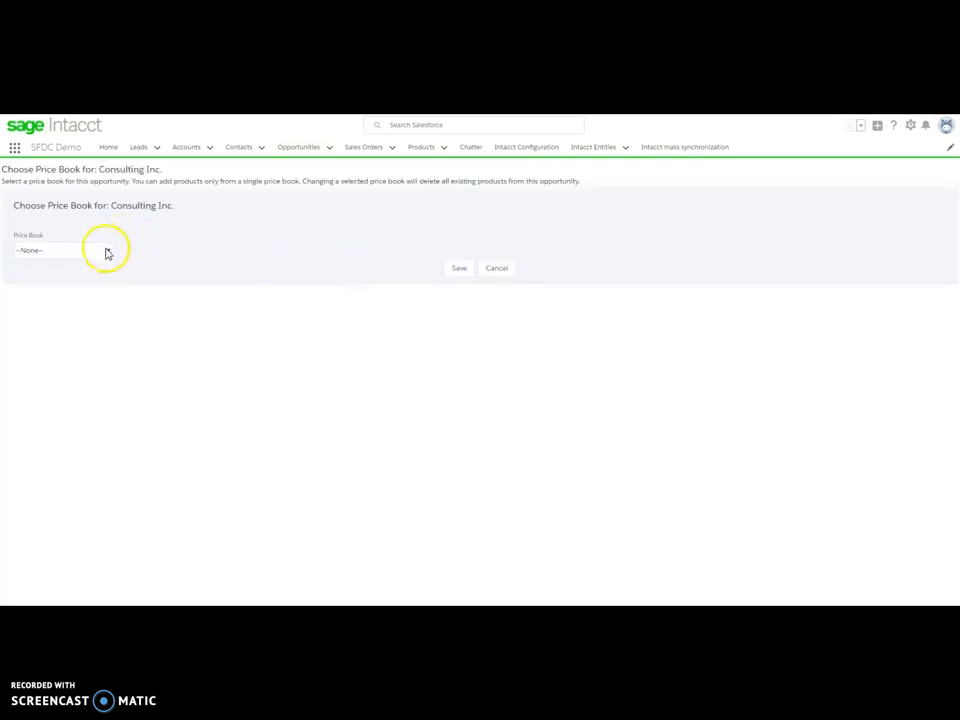
left_click(108, 251)
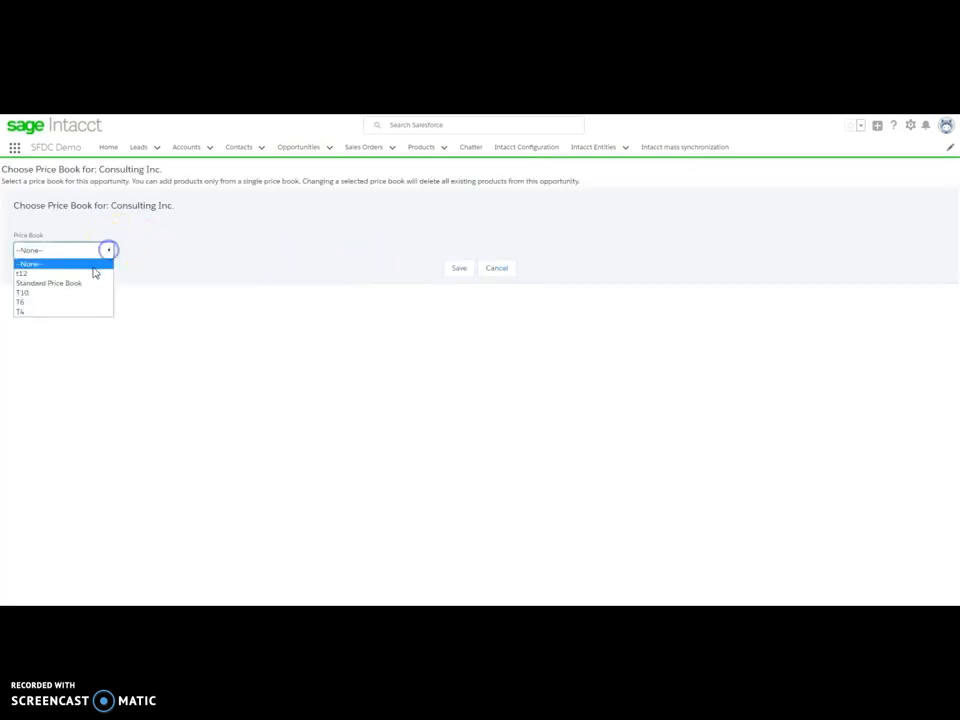
left_click(86, 283)
left_click(461, 272)
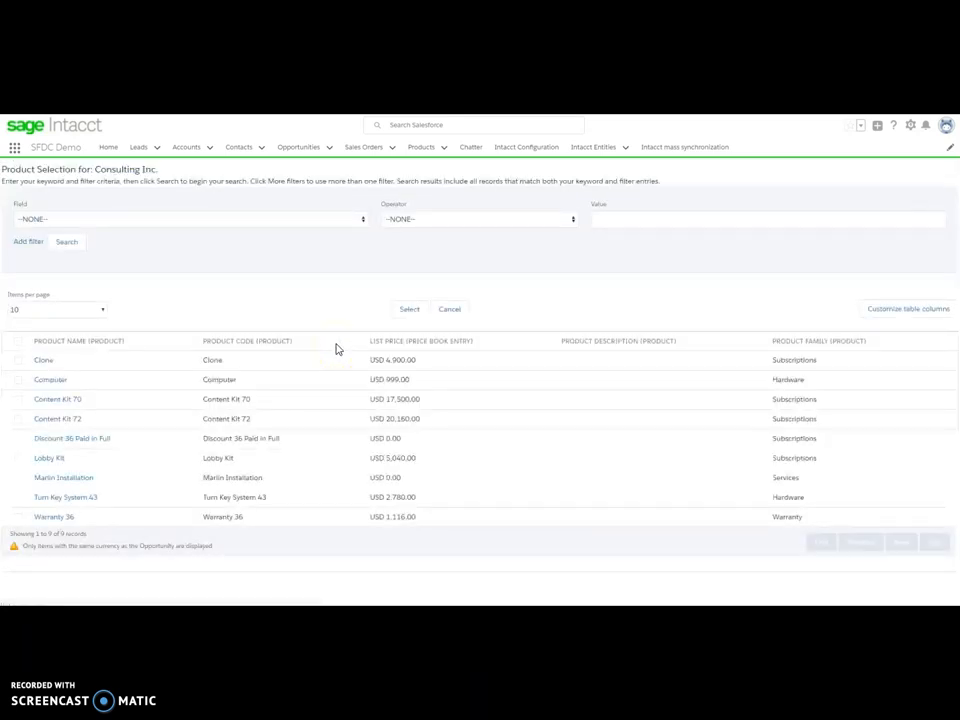
Add the Computer product to the opportunity with quantity 1 and Intacct location CUBIT USA, and save the line
left_click(17, 380)
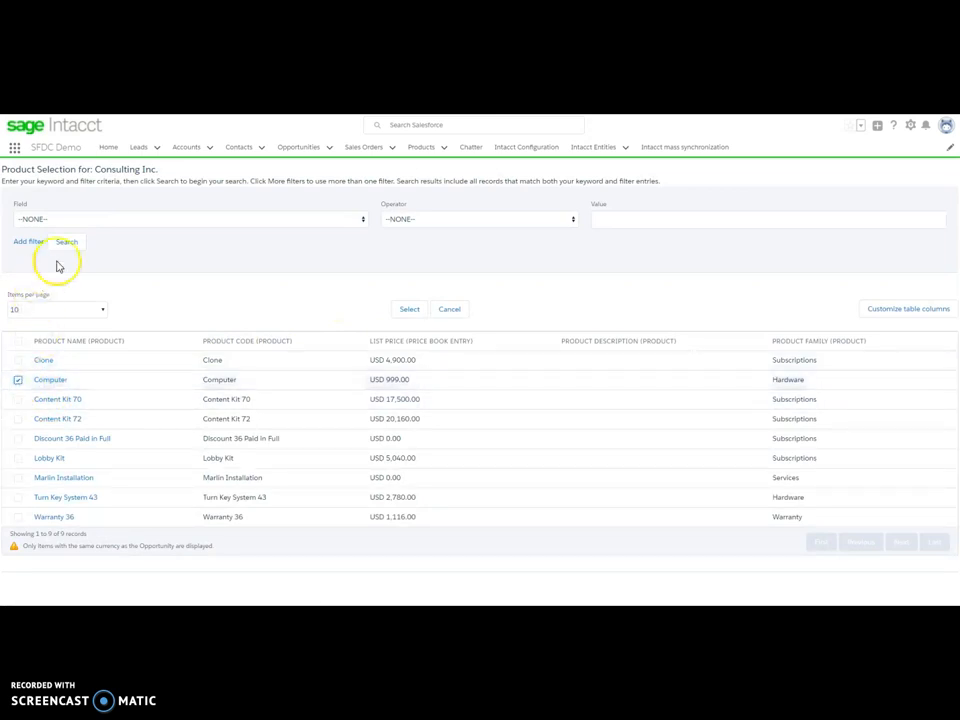
left_click(409, 311)
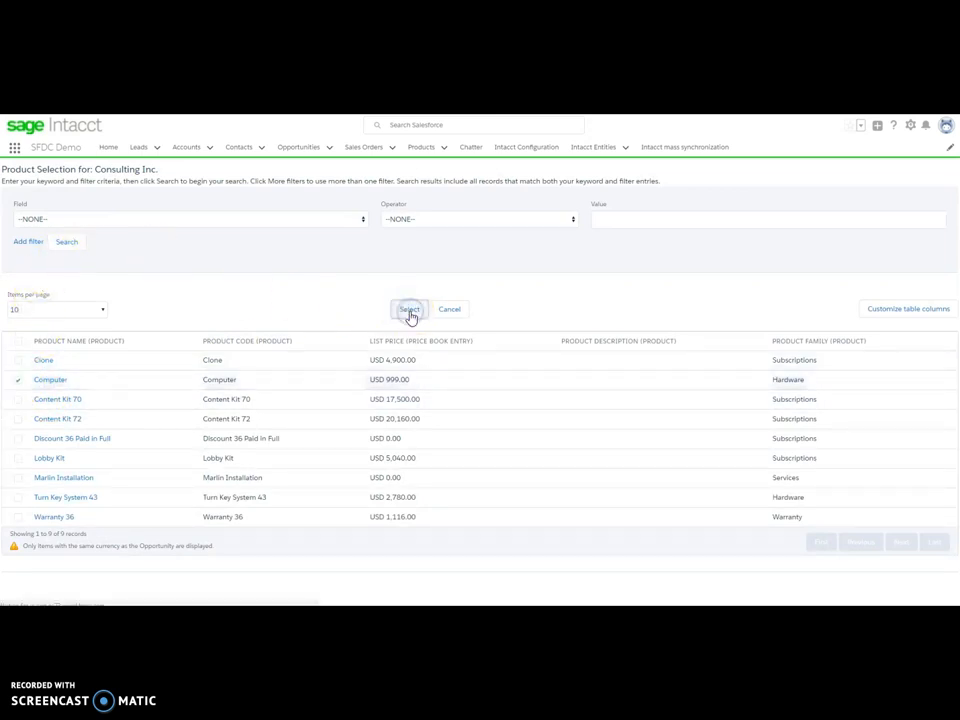
left_click(157, 271)
type("1")
left_click(302, 301)
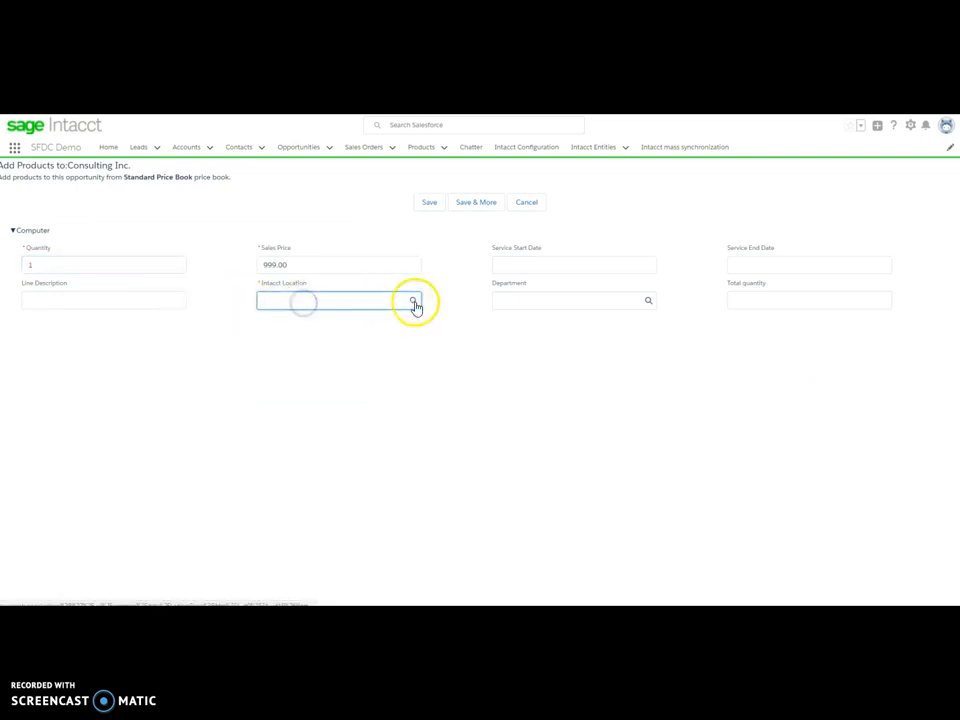
left_click(414, 303)
left_click(334, 373)
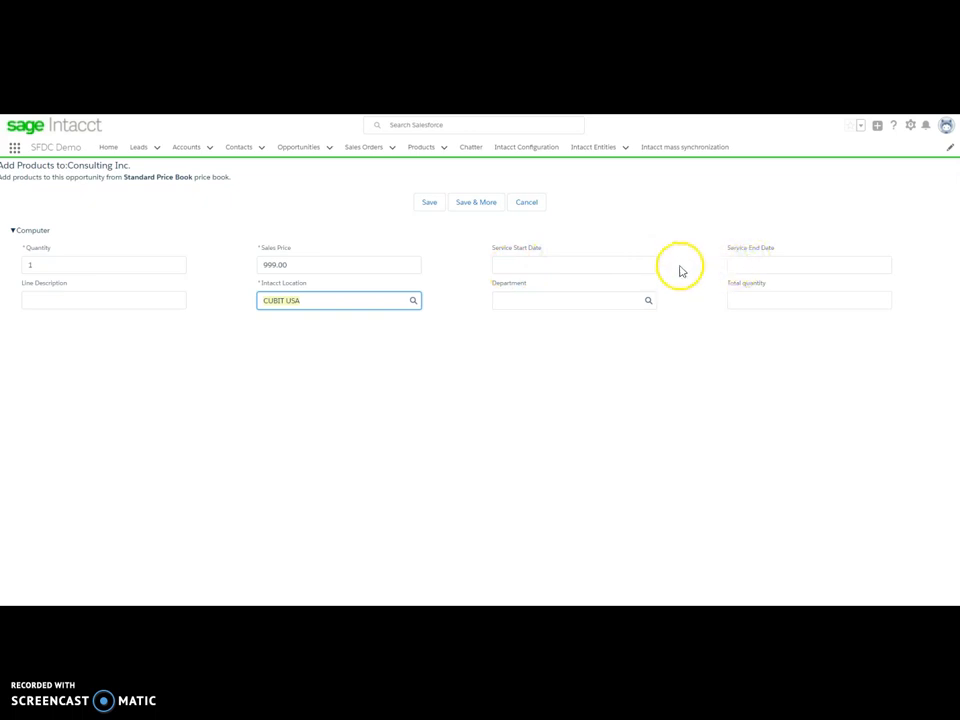
left_click(419, 209)
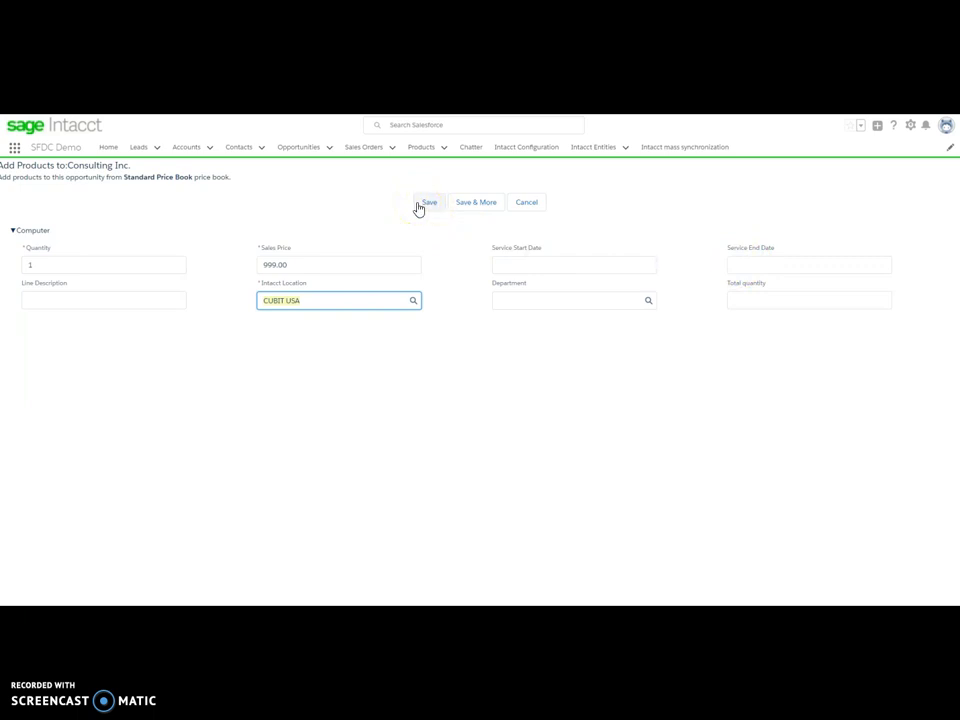
left_click(419, 207)
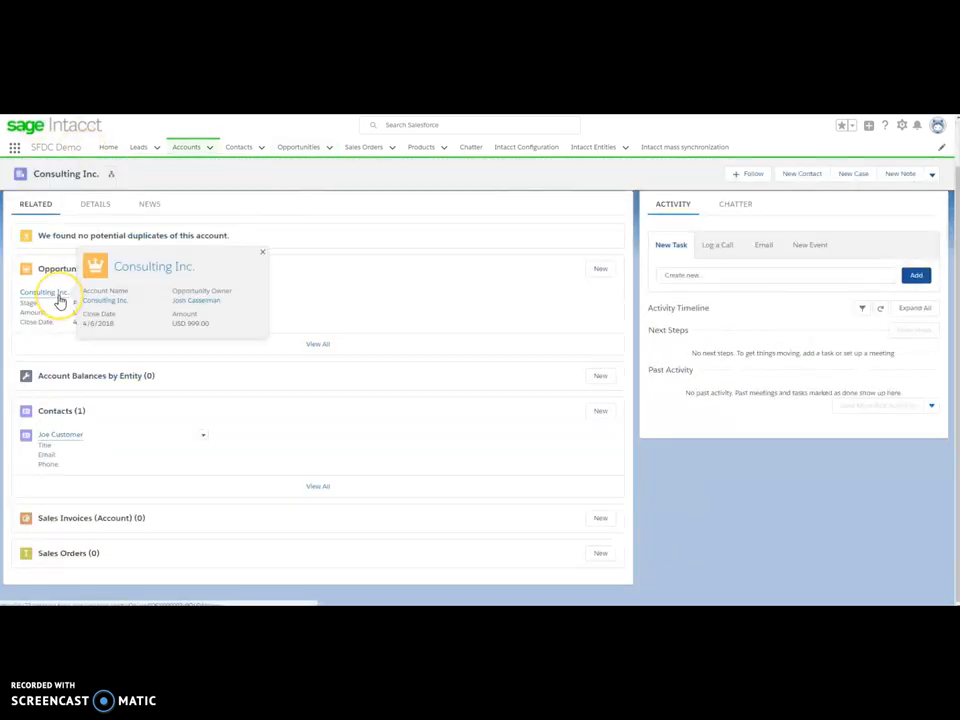
Create a sales quote from the Consulting Inc. opportunity, pick an expiration date and post the quote
left_click(59, 297)
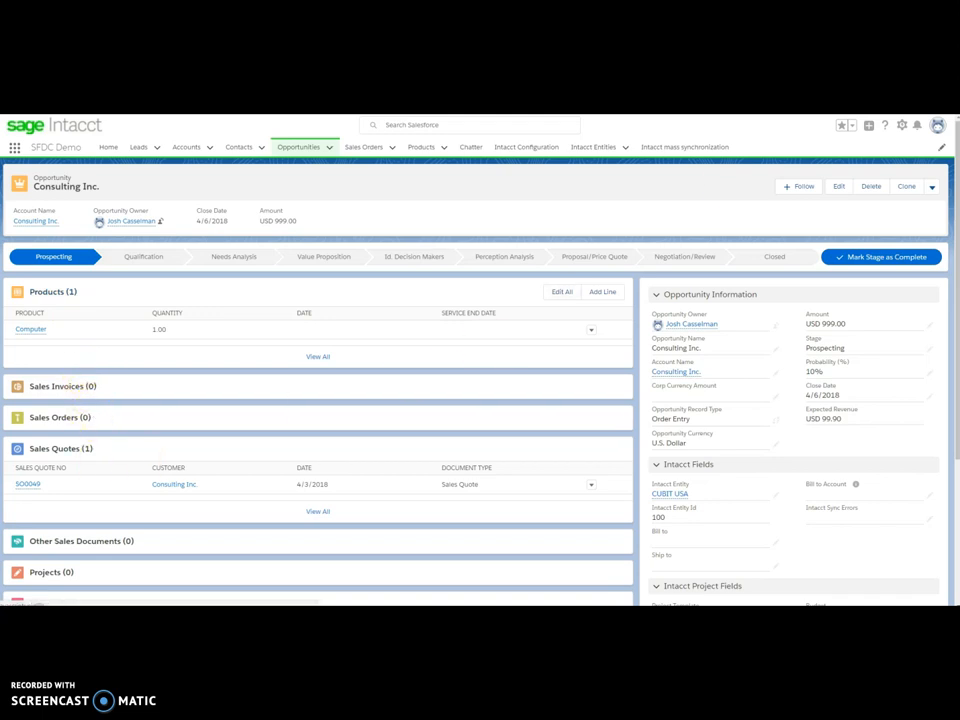
left_click(931, 188)
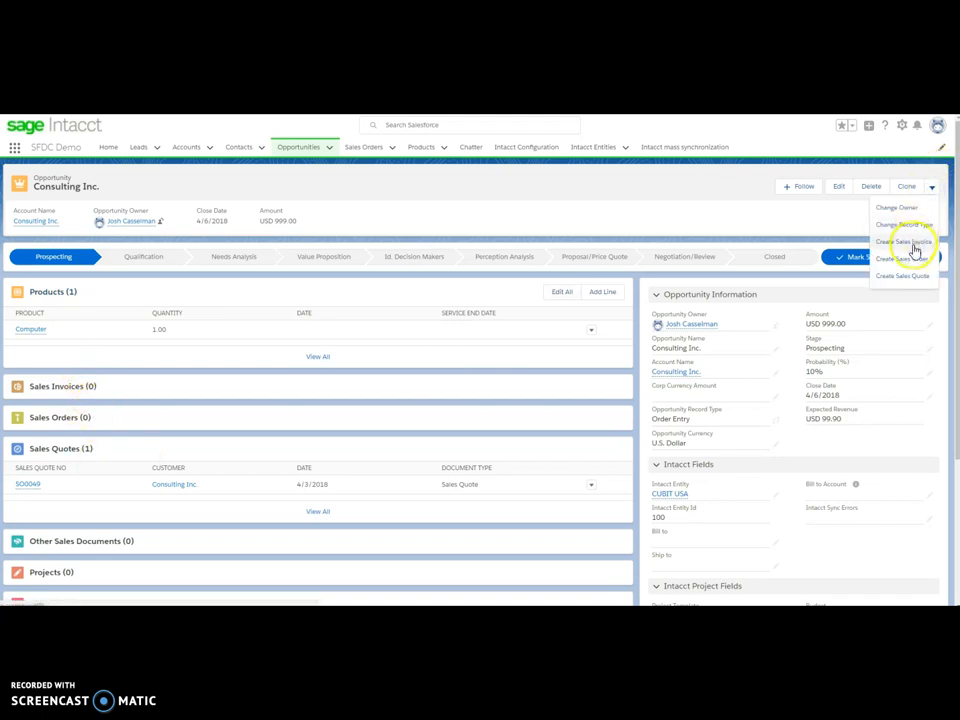
left_click(904, 275)
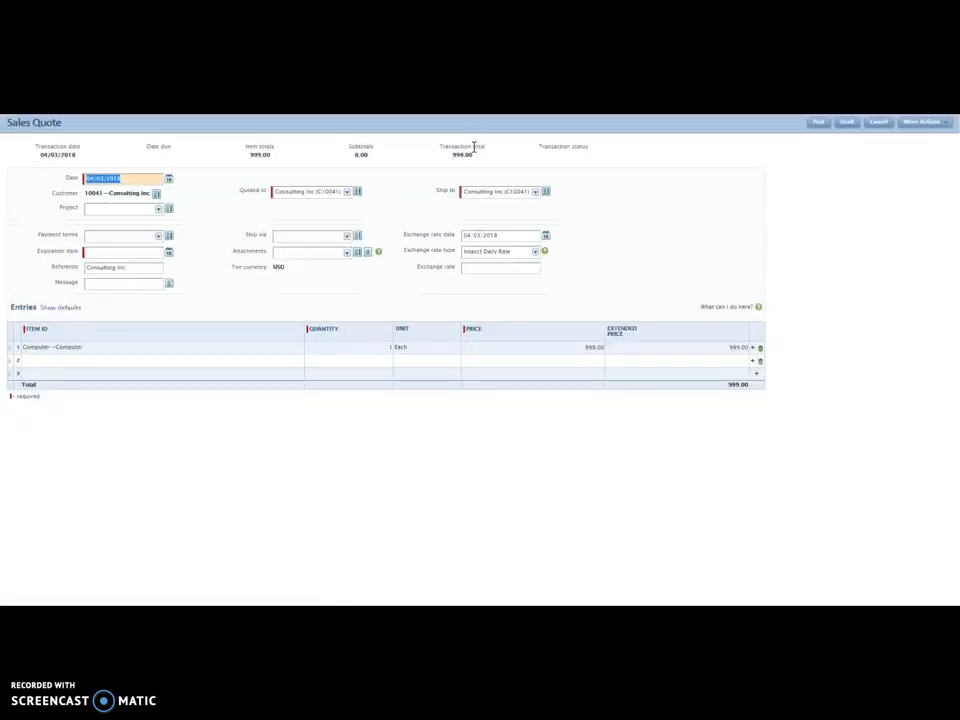
left_click(169, 252)
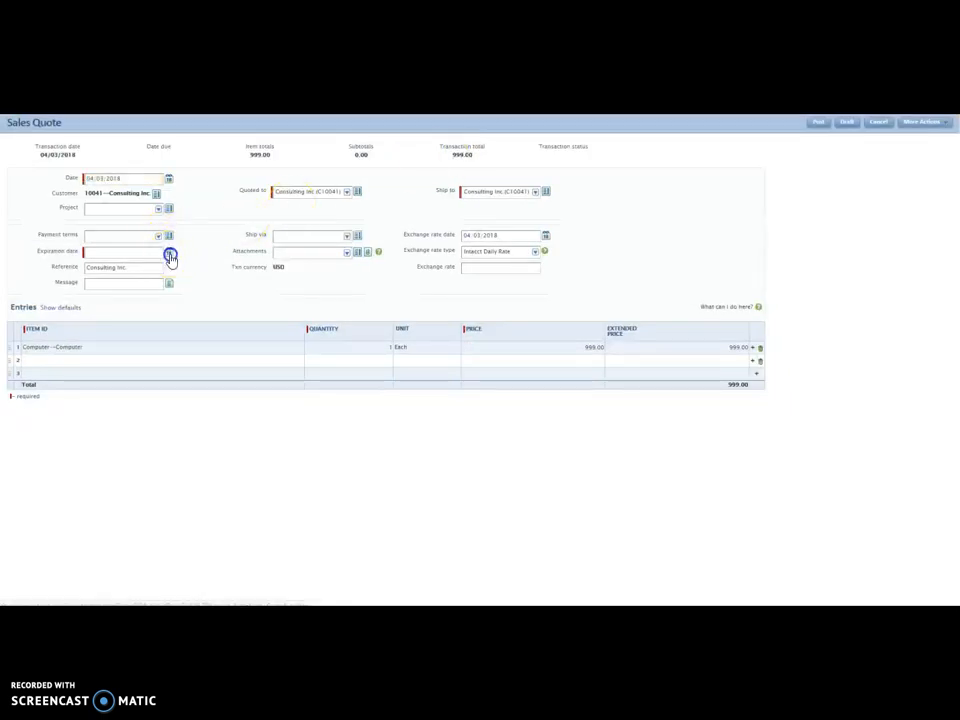
left_click(157, 291)
left_click(822, 124)
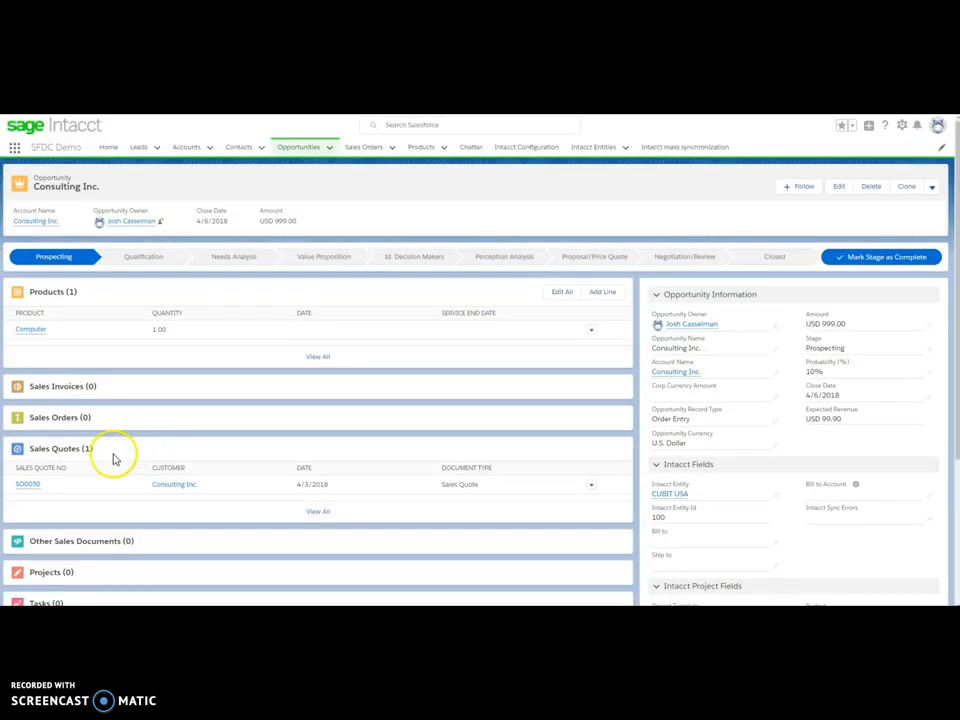
left_click(175, 486)
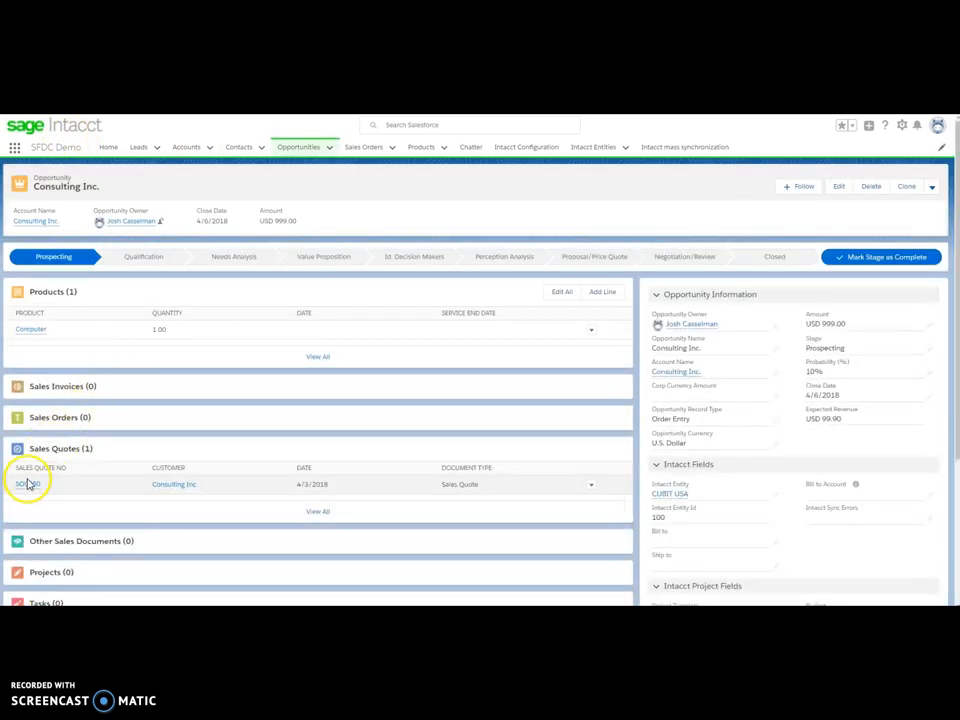
Open the opportunity's sales quote, view its printable PDF document, and close it again
left_click(27, 484)
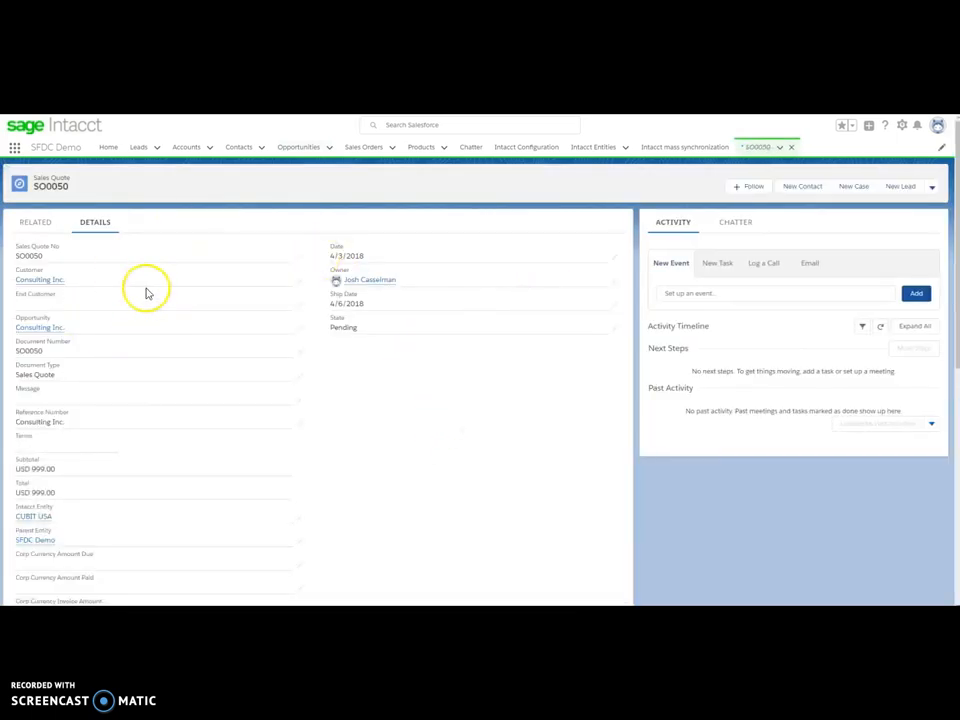
left_click(932, 187)
left_click(900, 226)
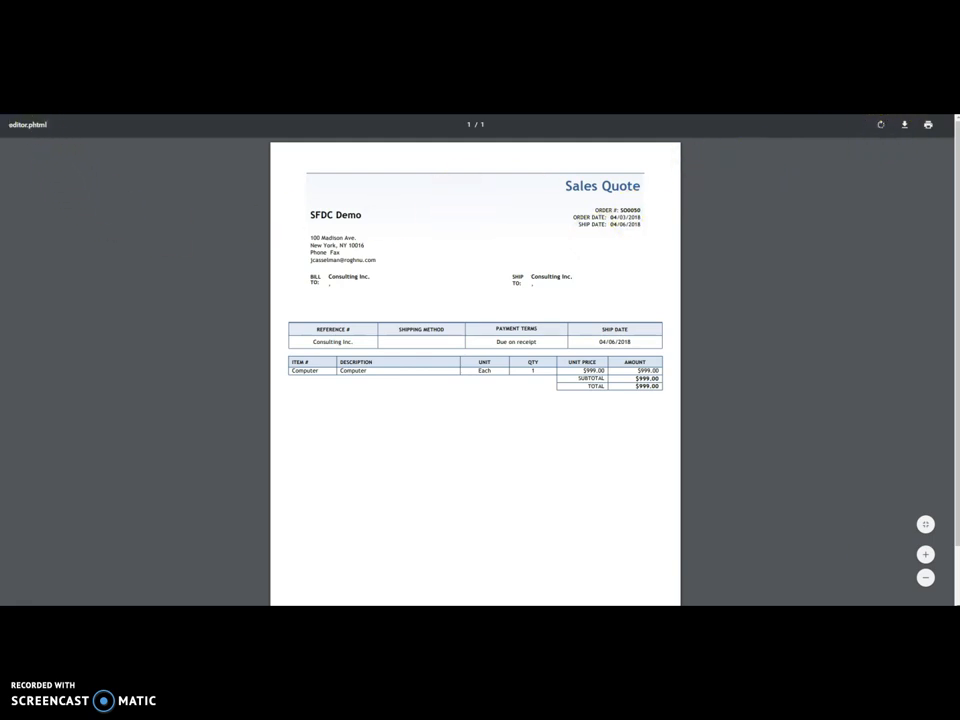
key("ctrl+w")
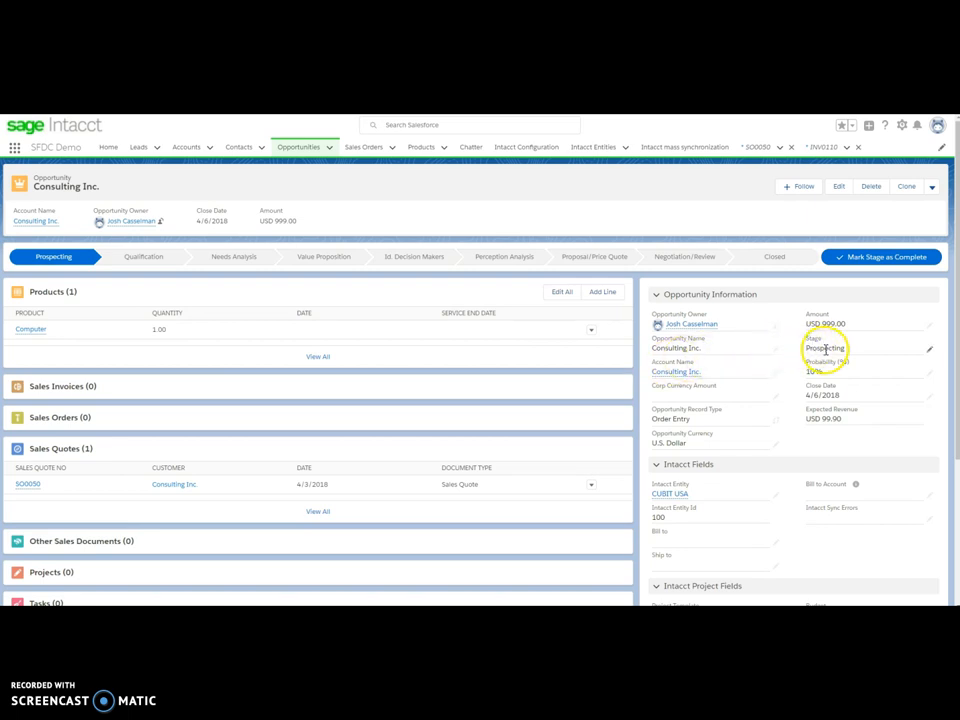
Set the Consulting Inc. opportunity's stage to Closed Won and save the record
left_click(932, 352)
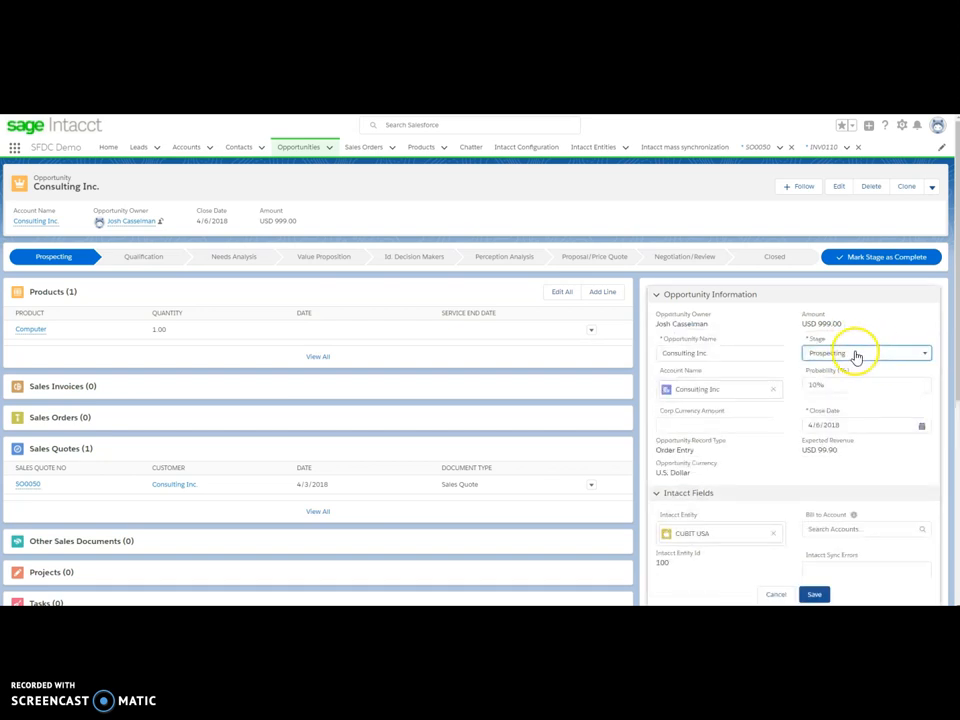
left_click(855, 352)
scroll(849, 454, "down", 3)
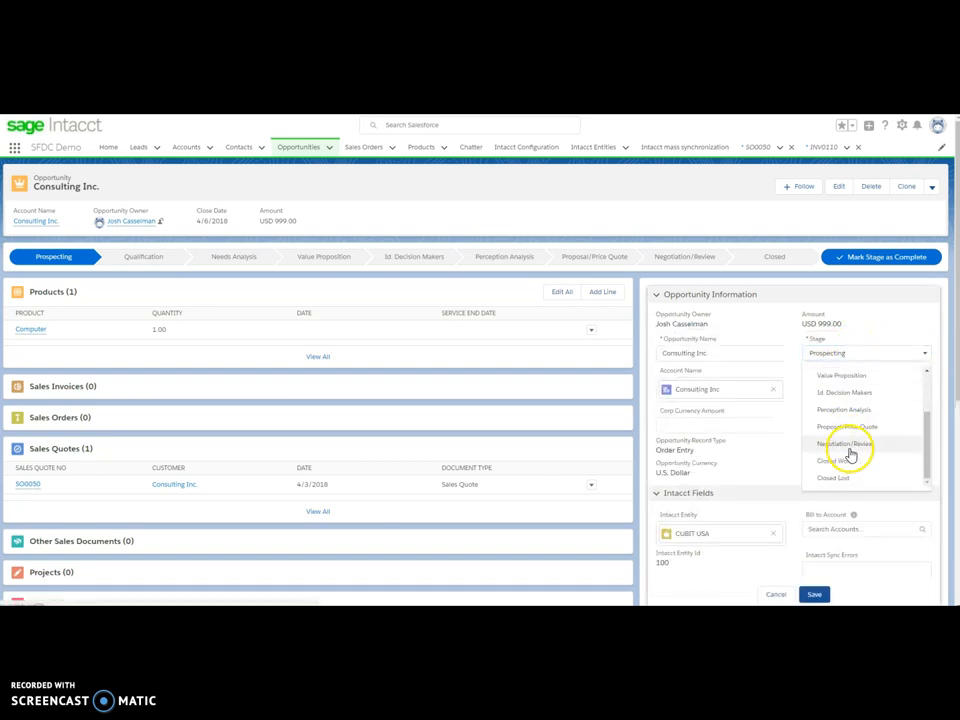
left_click(848, 463)
left_click(814, 594)
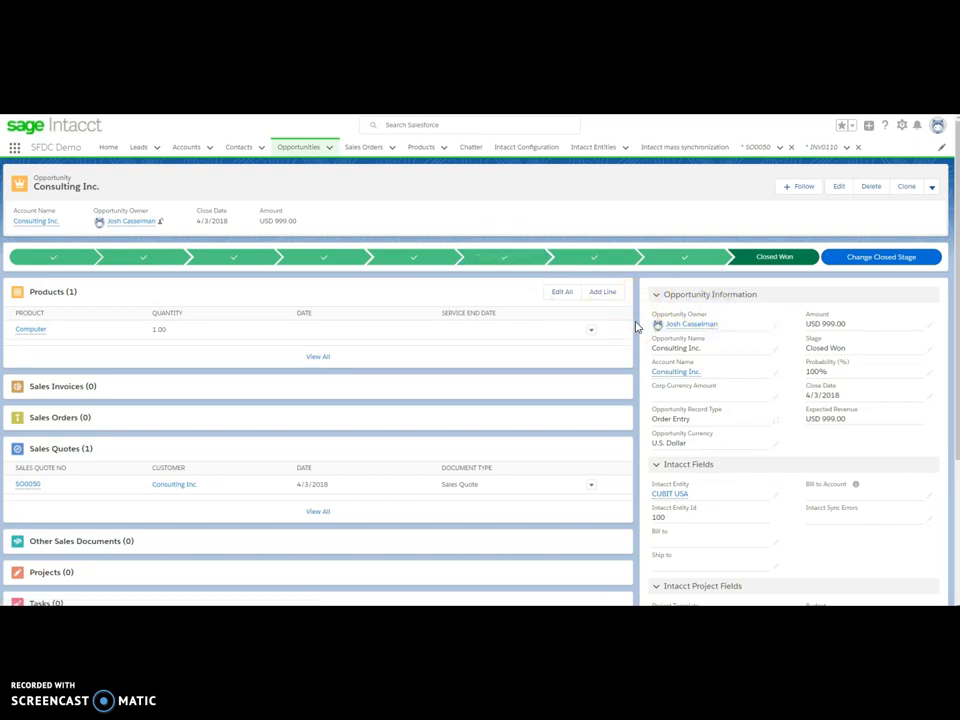
Create a sales order from the Consulting Inc. opportunity with ship date 04/06/2018, post it and return to the refreshed opportunity
left_click(931, 189)
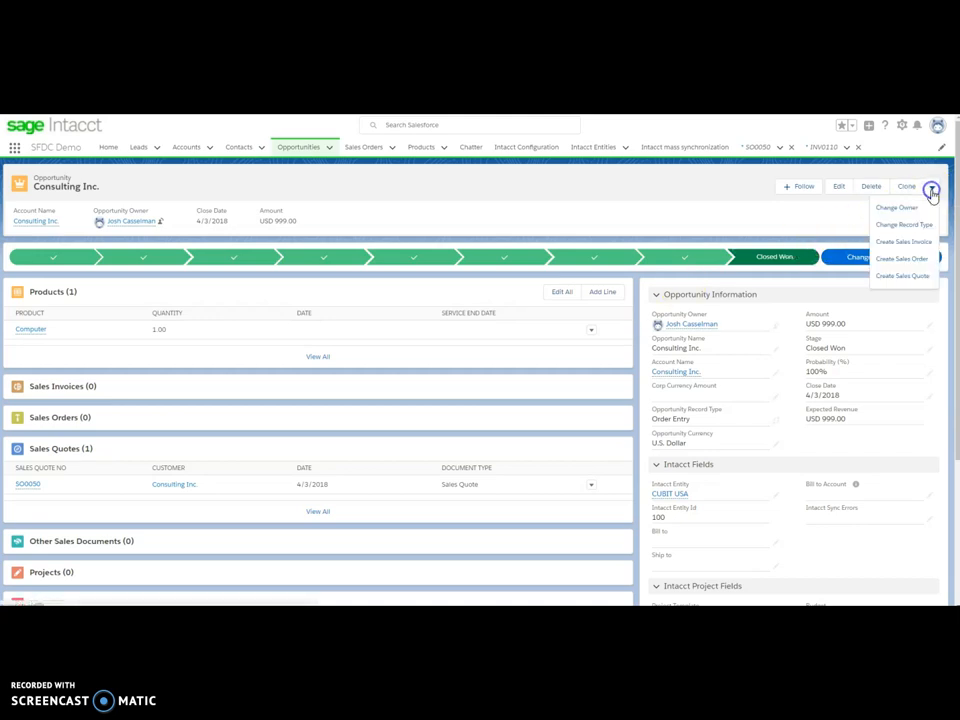
left_click(910, 261)
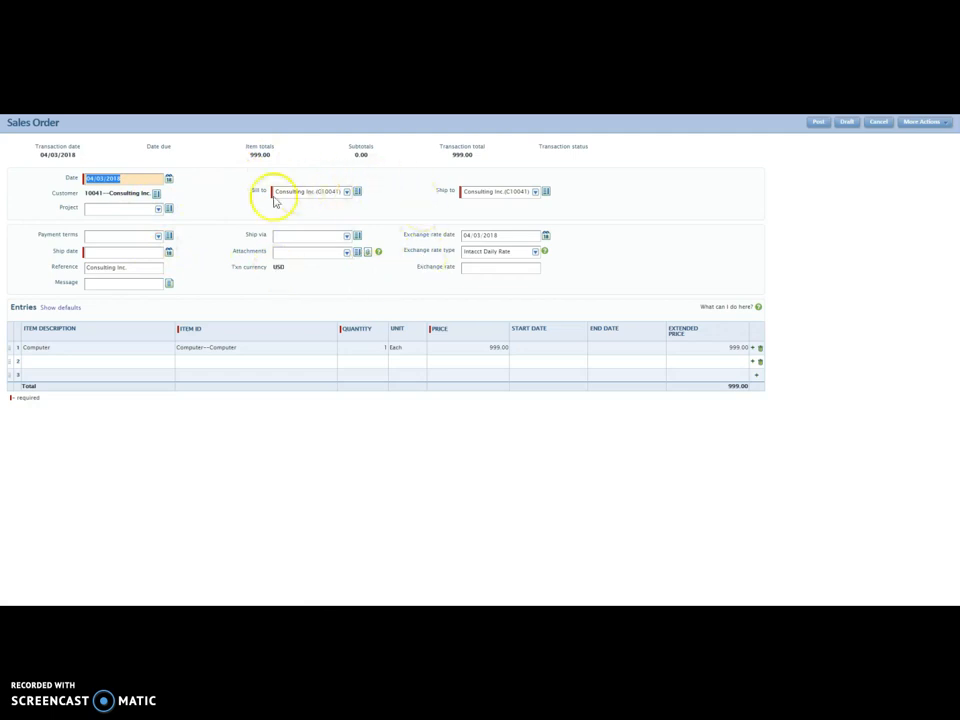
left_click(168, 252)
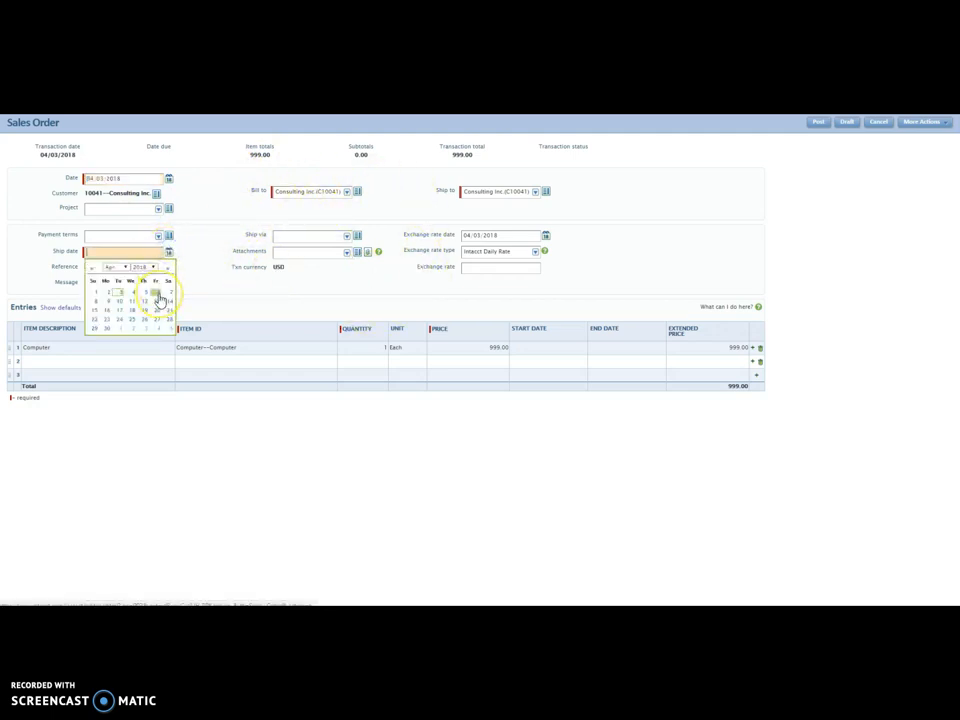
left_click(157, 294)
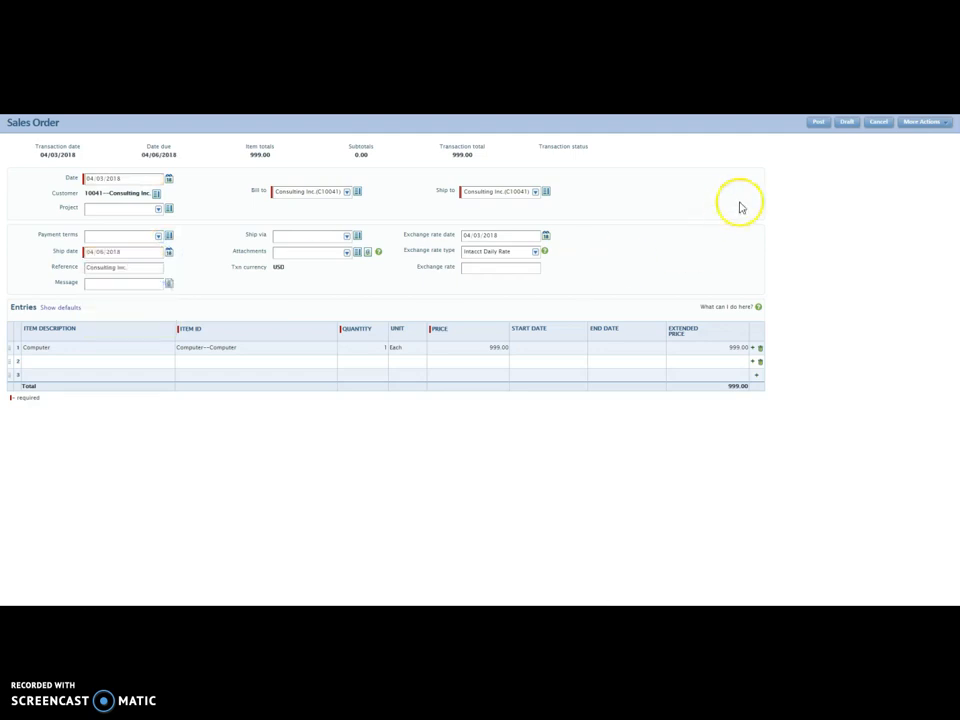
left_click(818, 124)
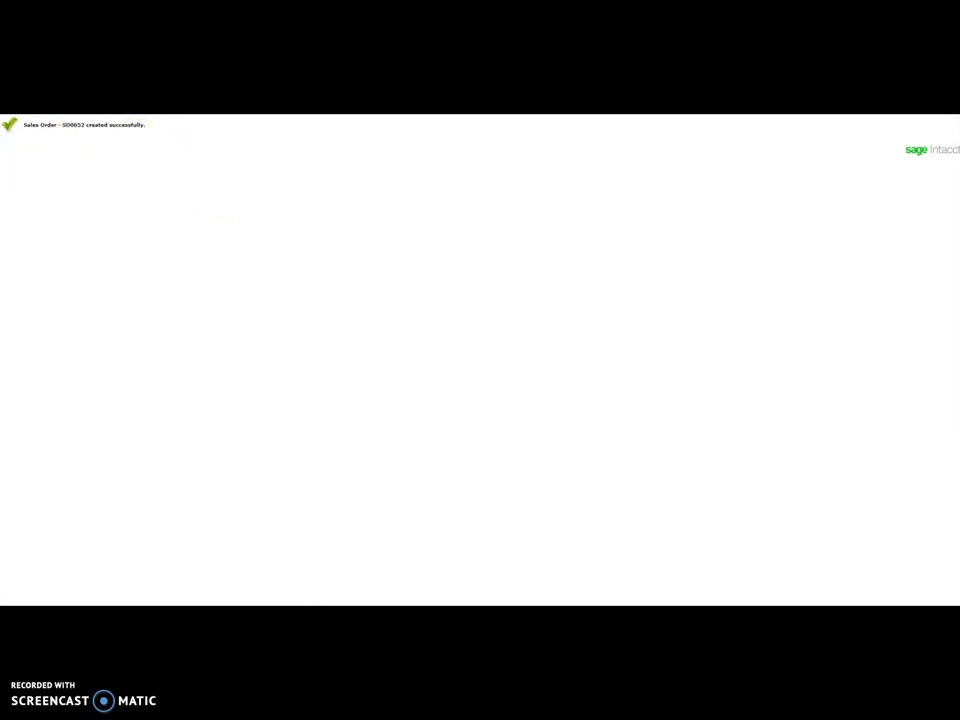
left_click(105, 115)
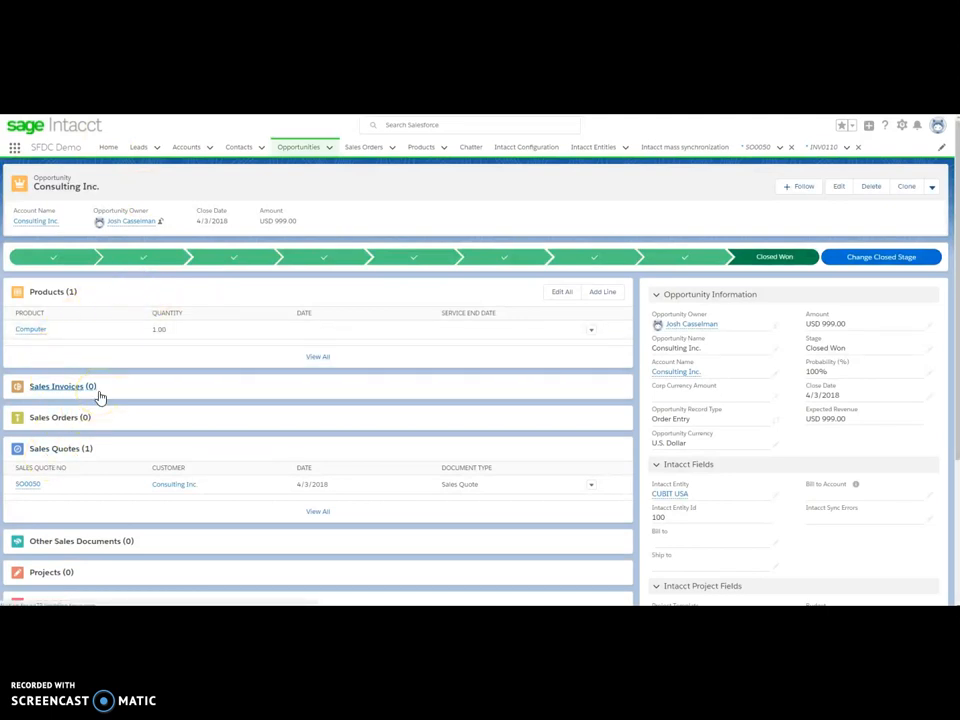
left_click(62, 386)
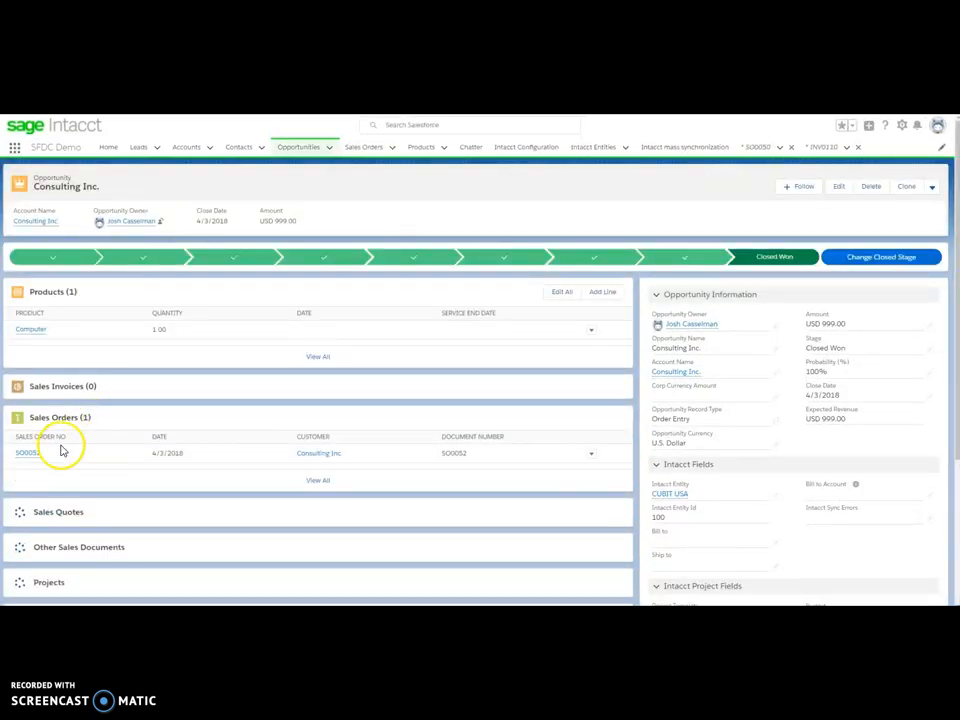
Switch to Sage Intacct, convert the pending Consulting Inc. sales order to a Sales Invoice due 04/27/2018, and post it
mouse_move(22, 457)
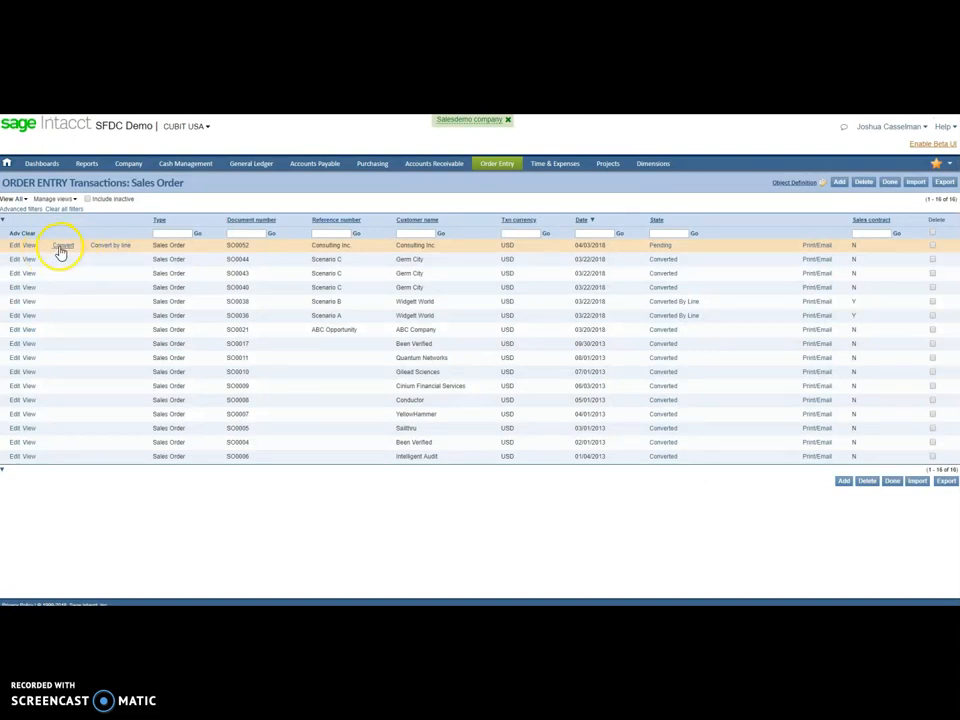
left_click(29, 251)
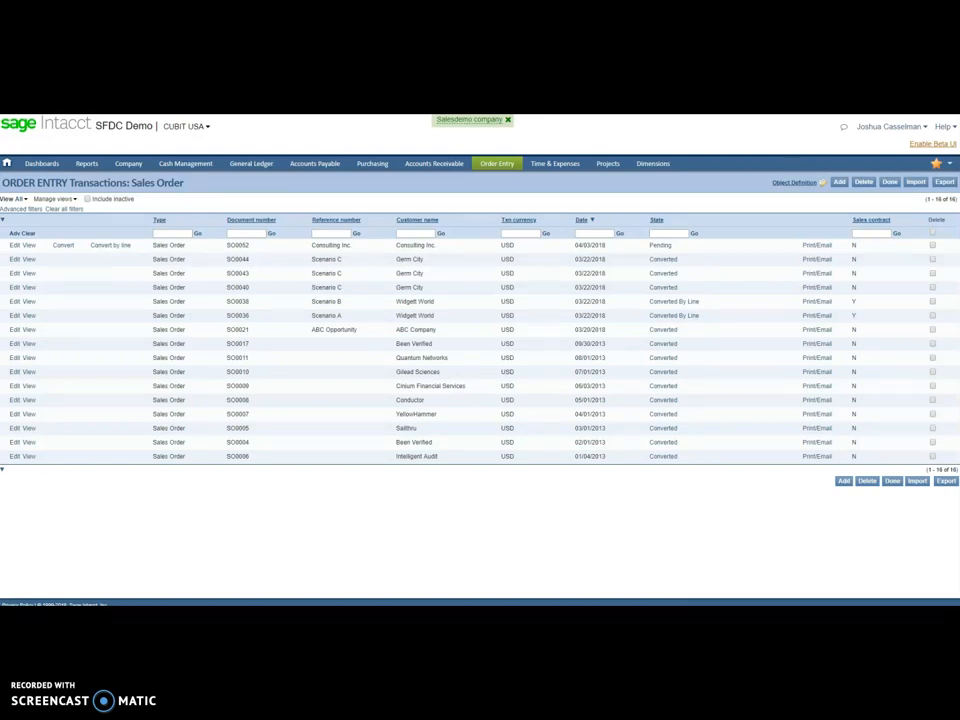
left_click(63, 250)
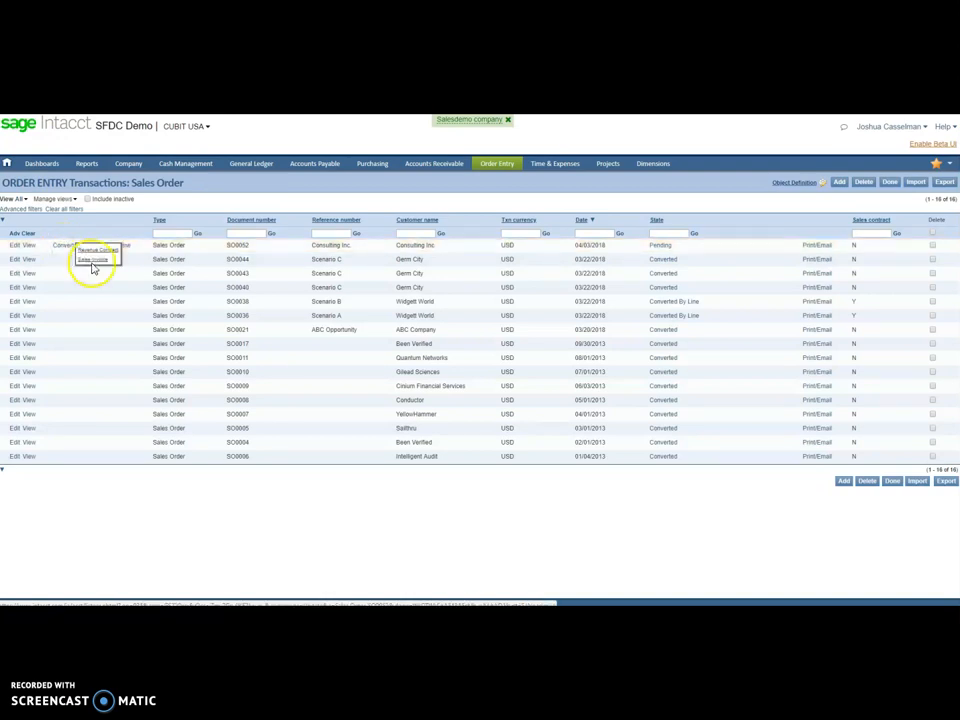
left_click(93, 261)
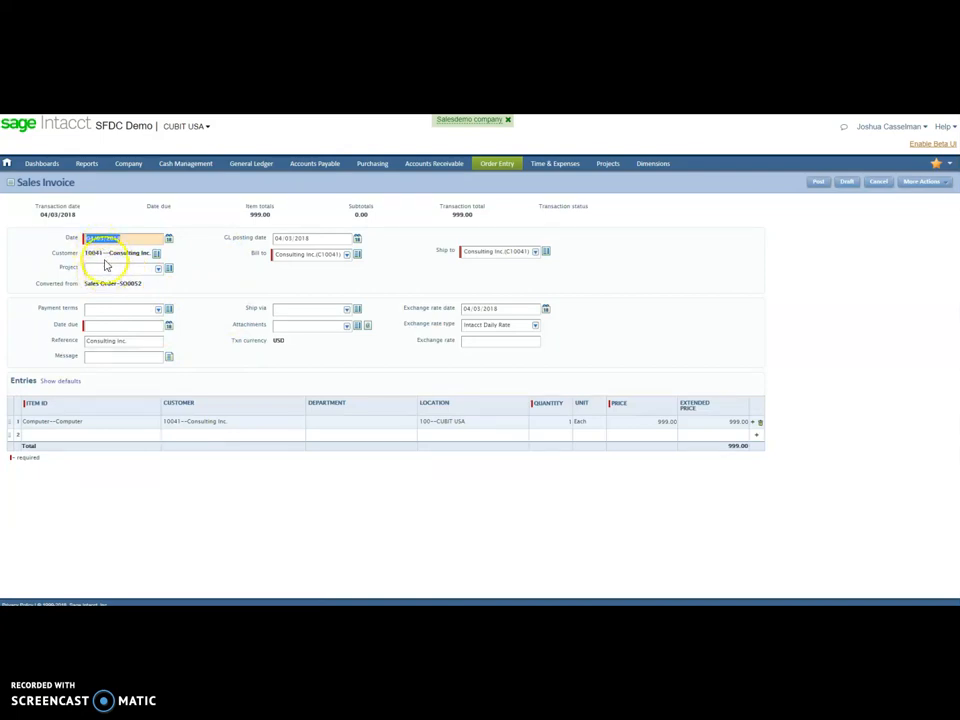
left_click(168, 328)
left_click(158, 394)
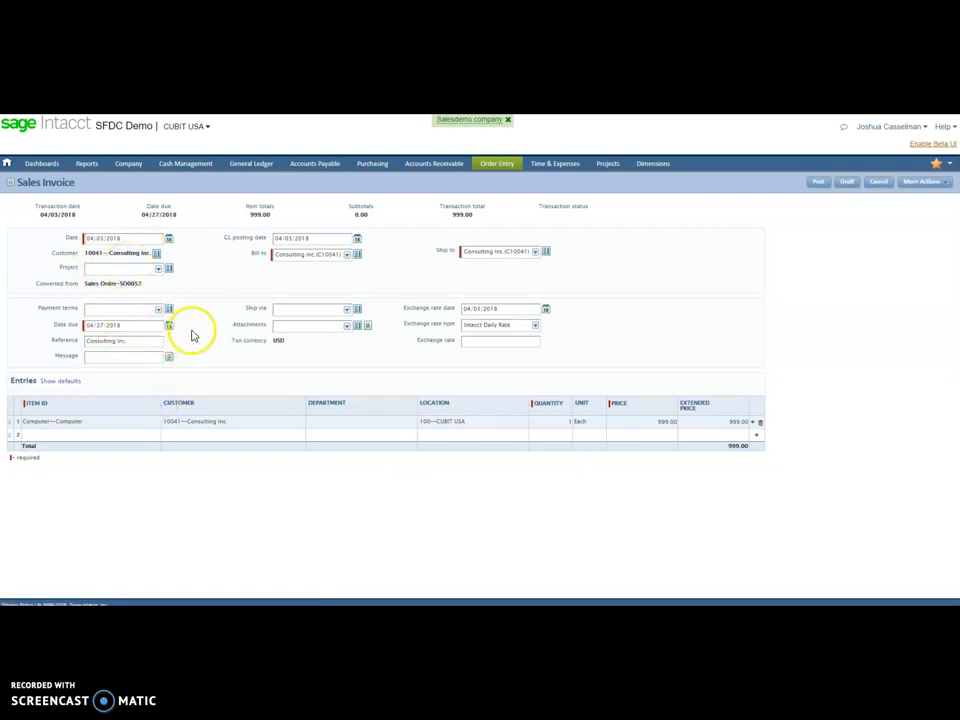
left_click(818, 184)
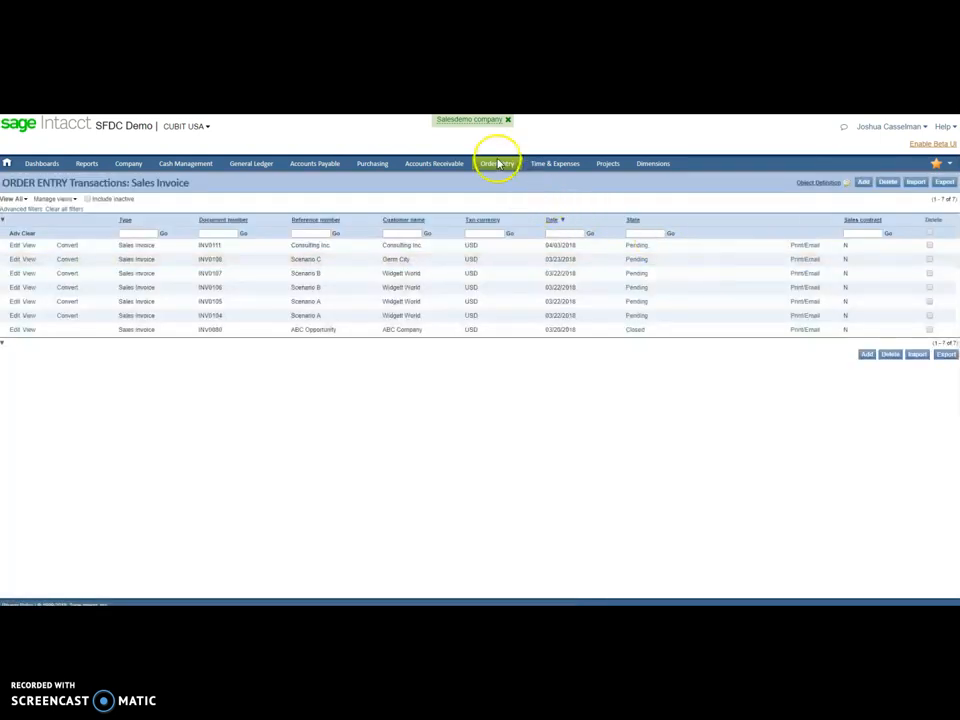
Reopen the Sales Invoice transaction list in Intacct's Order Entry to check the Consulting Inc. invoice
left_click(498, 163)
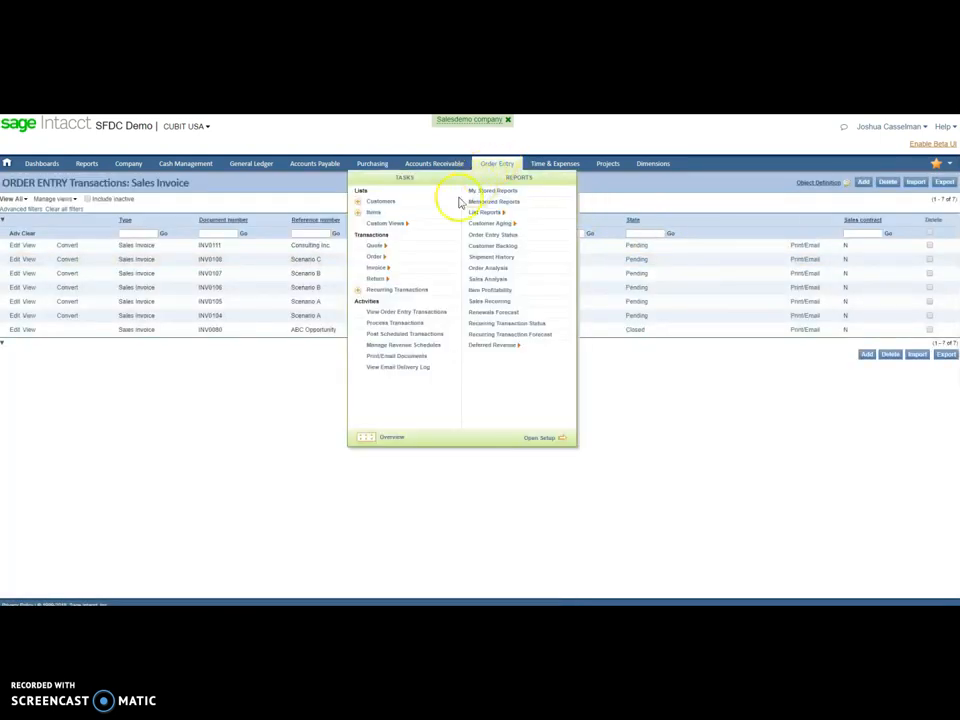
mouse_move(380, 268)
left_click(416, 272)
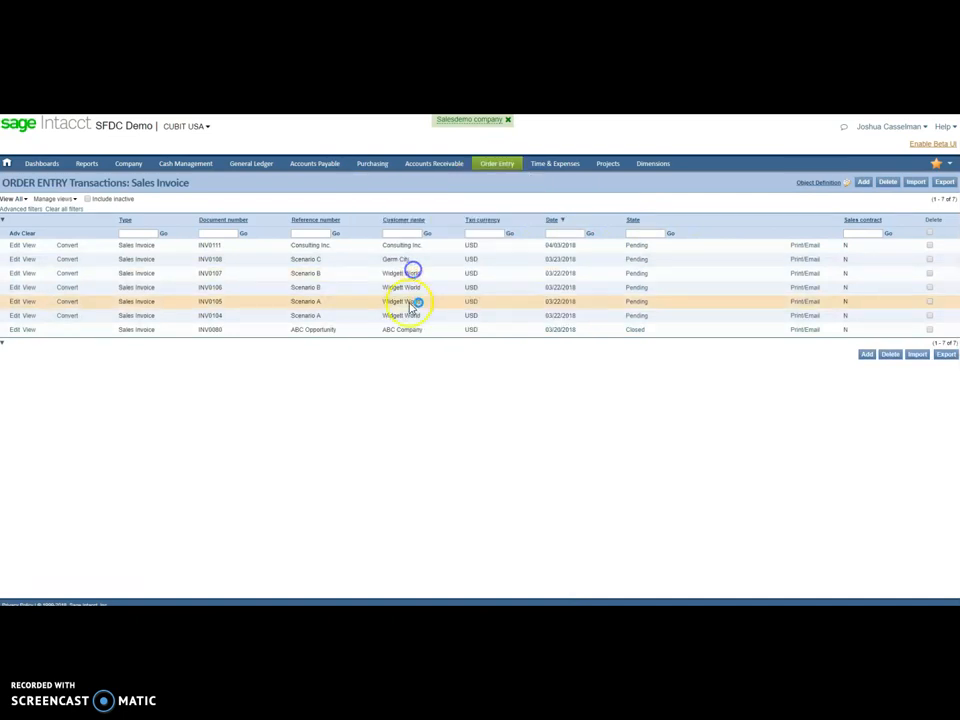
left_click(69, 248)
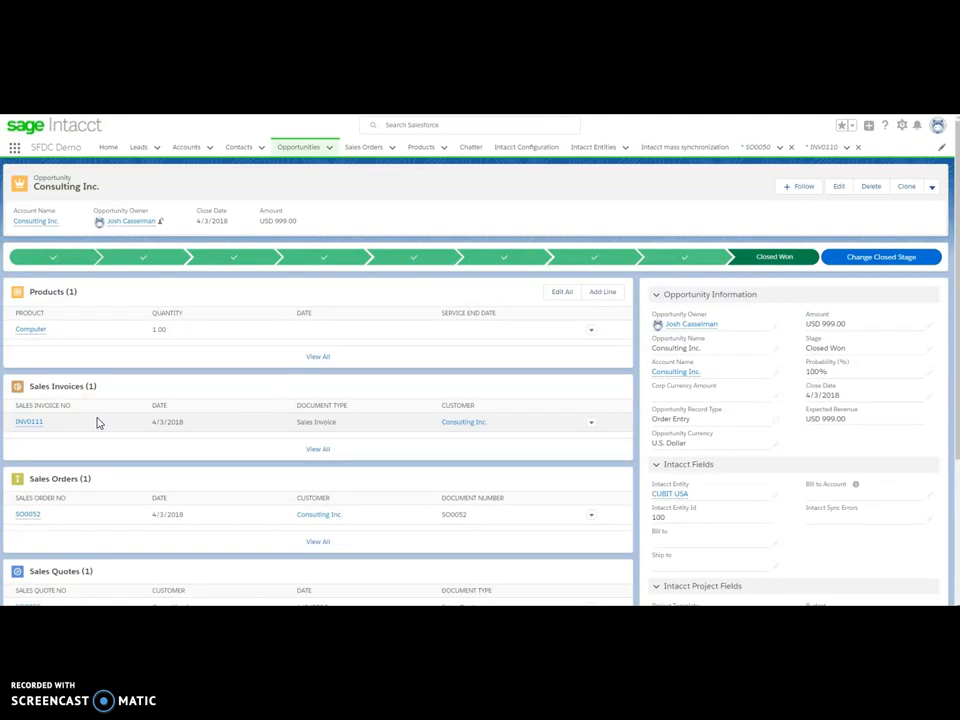
Switch to Salesforce, open the Consulting Inc. opportunity's sales invoice and examine its totals, billing details and payment summary
left_click(44, 422)
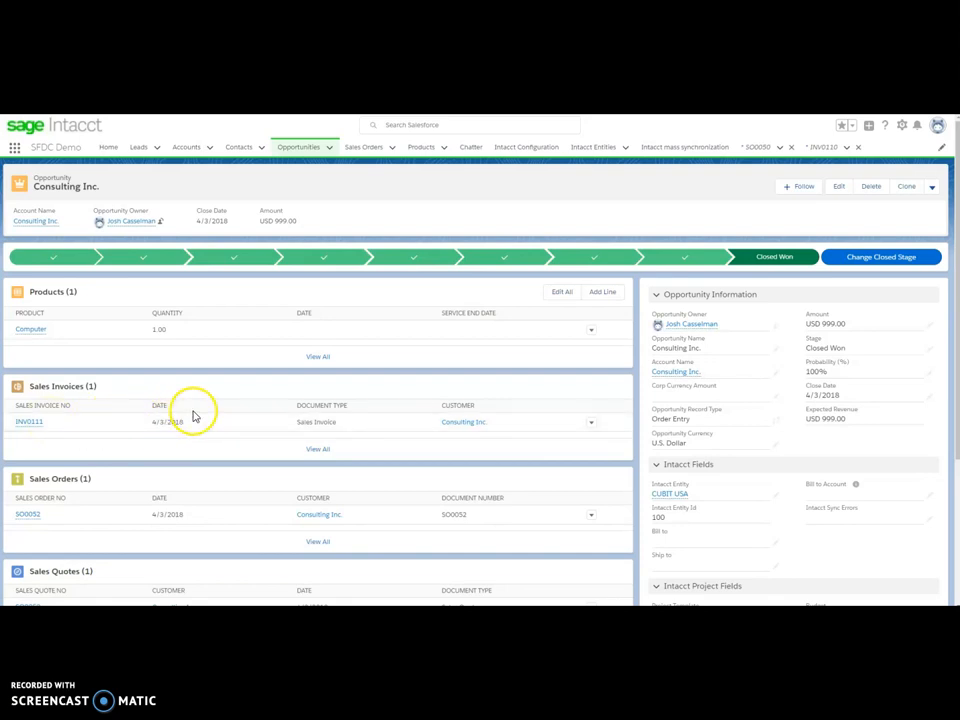
left_click(37, 424)
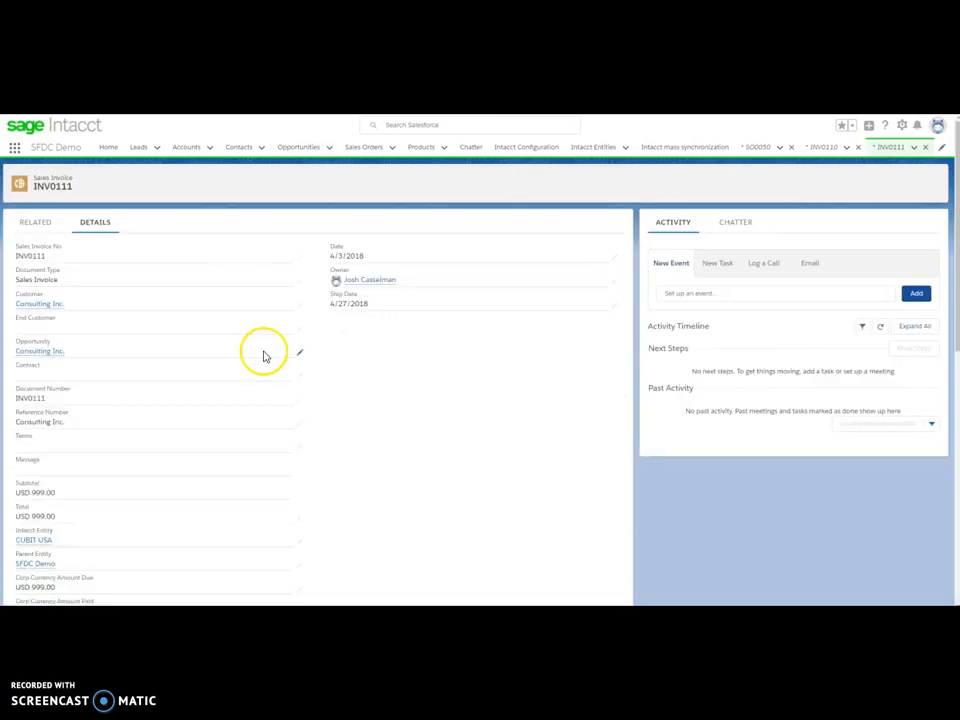
scroll(219, 341, "down", 3)
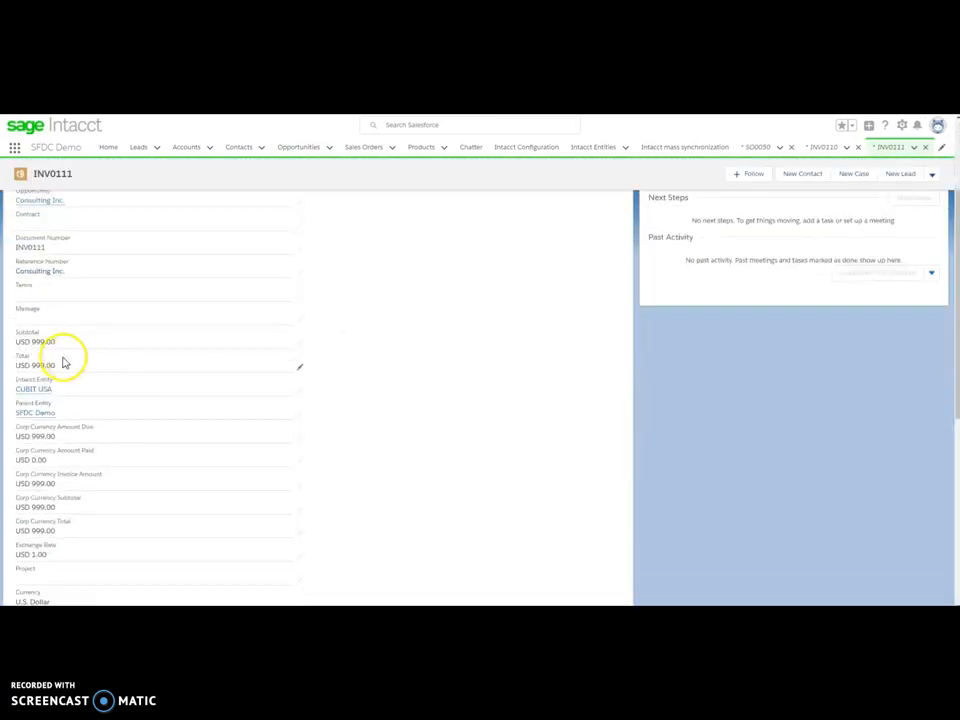
scroll(88, 439, "down", 3)
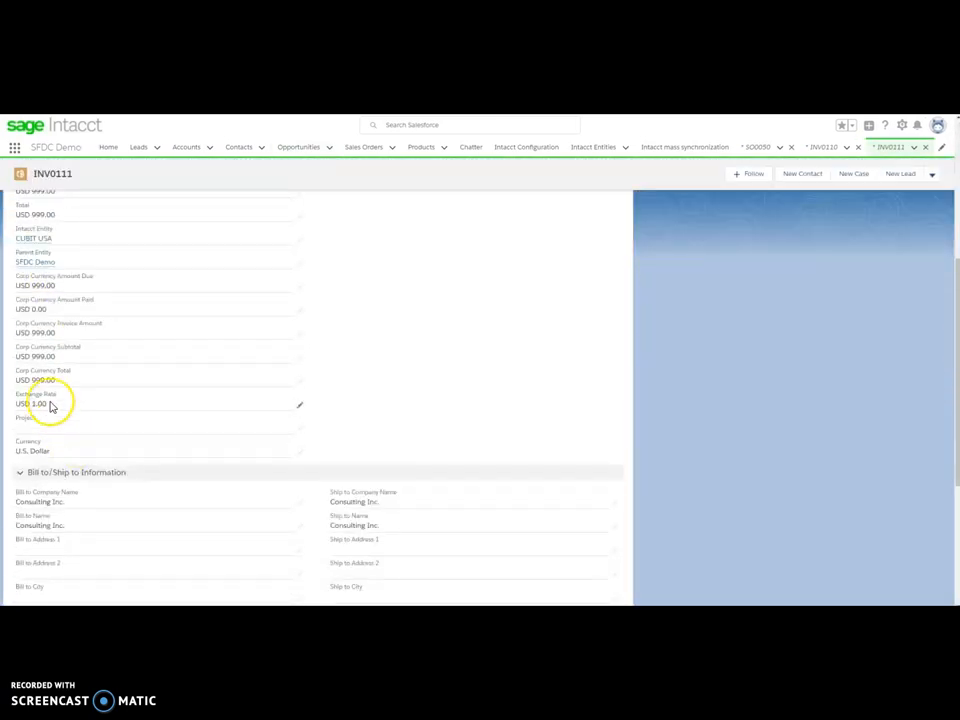
scroll(135, 328, "down", 3)
scroll(252, 392, "down", 3)
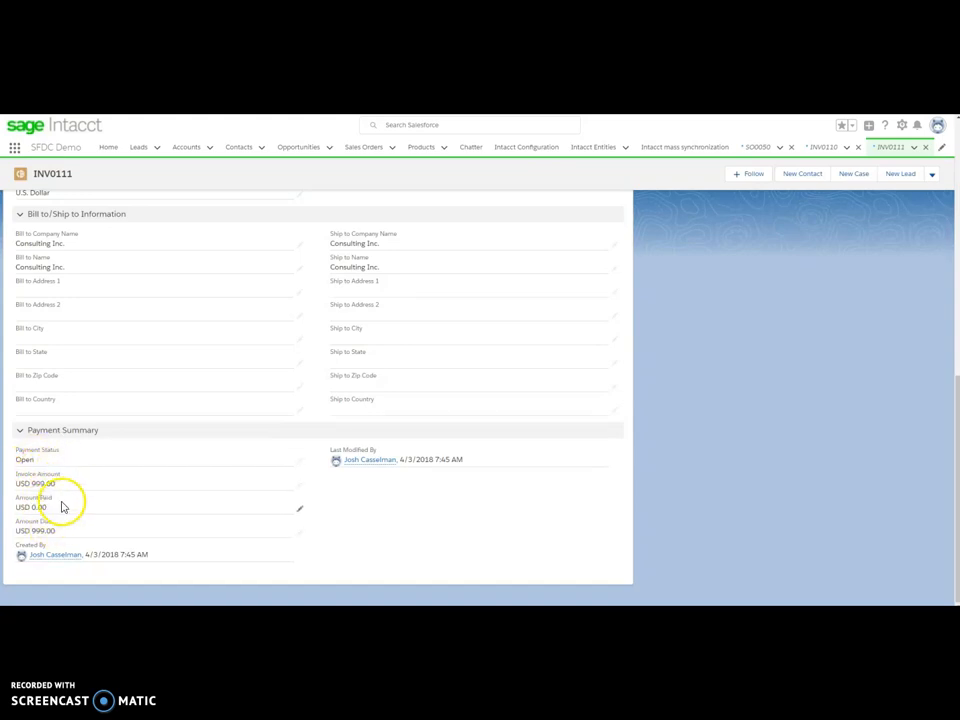
scroll(125, 469, "up", 10)
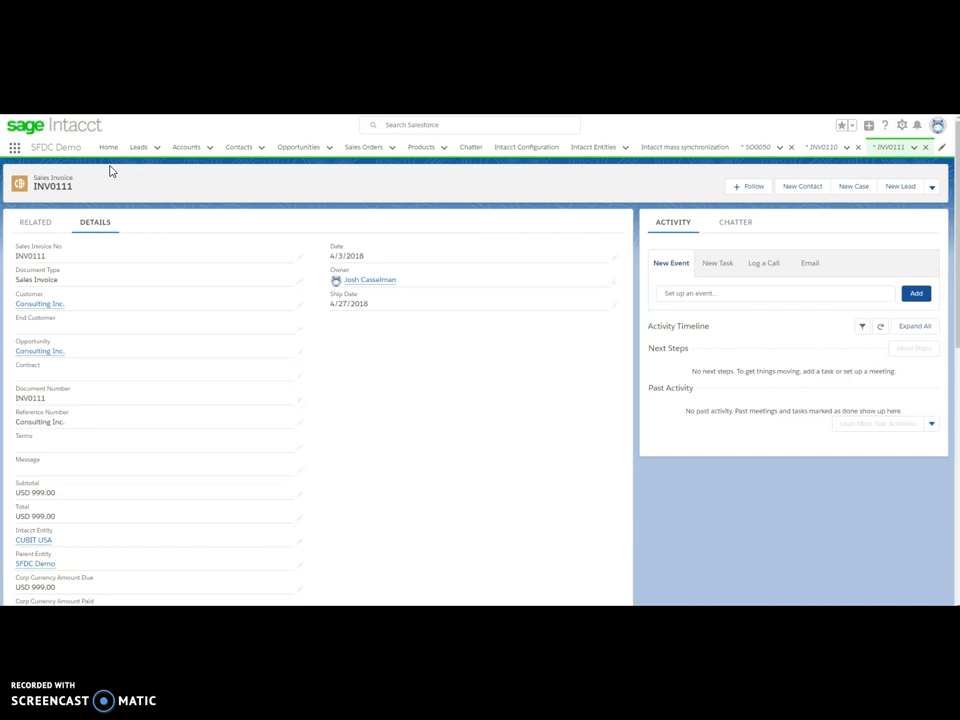
On the Consulting Inc. sales invoice in Sage Intacct, share a post mentioning the Salesforce user with the text "Can you follow up on payment?"
left_click(81, 146)
left_click(74, 493)
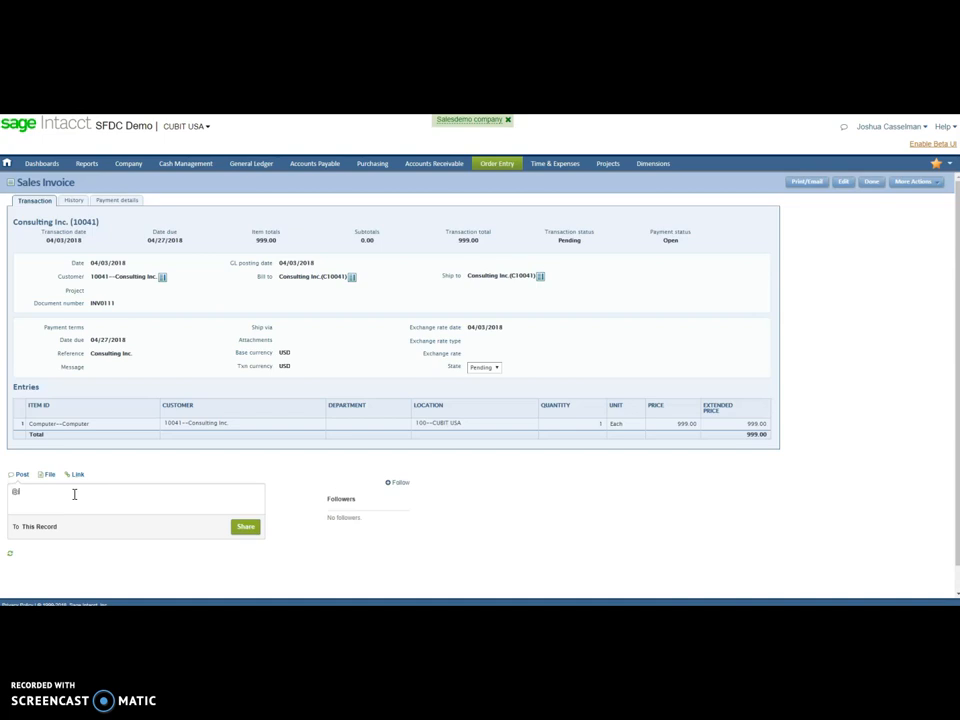
type("h")
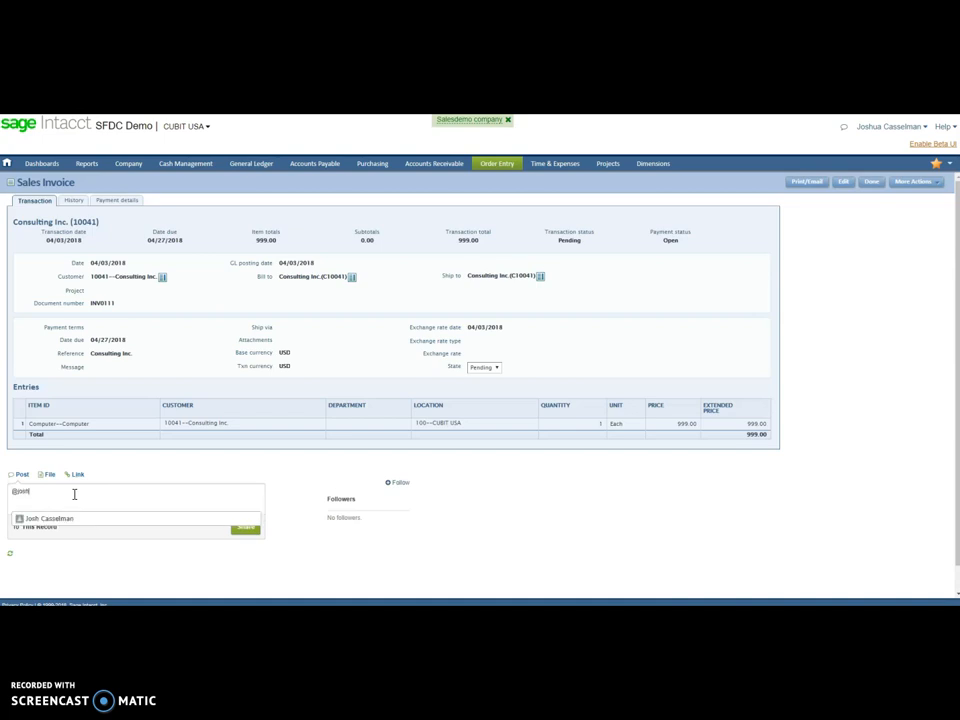
left_click(64, 520)
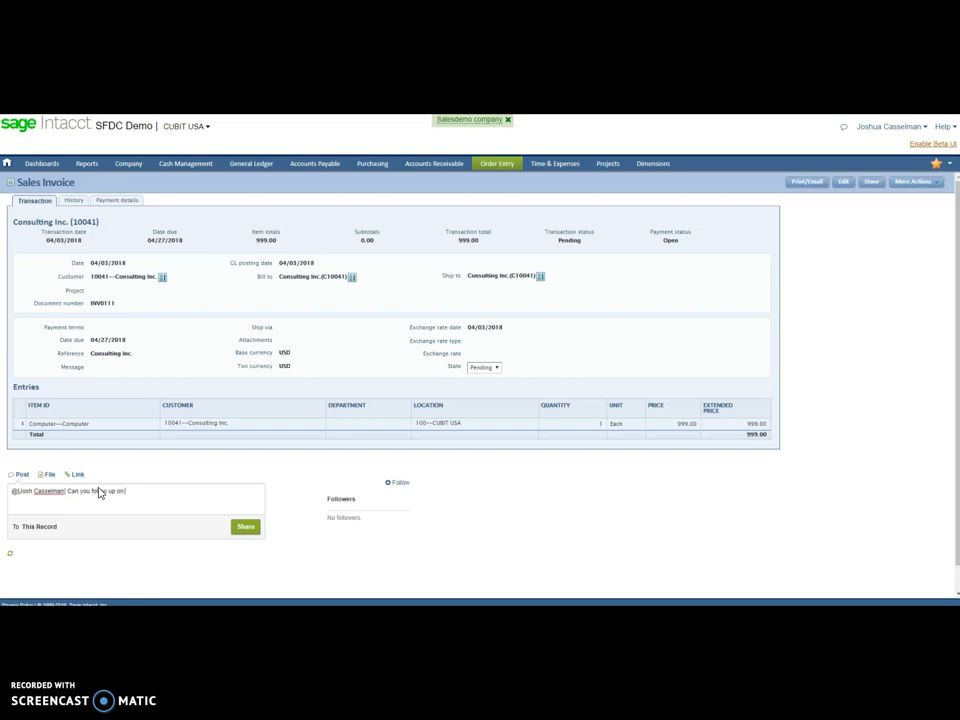
left_click(243, 526)
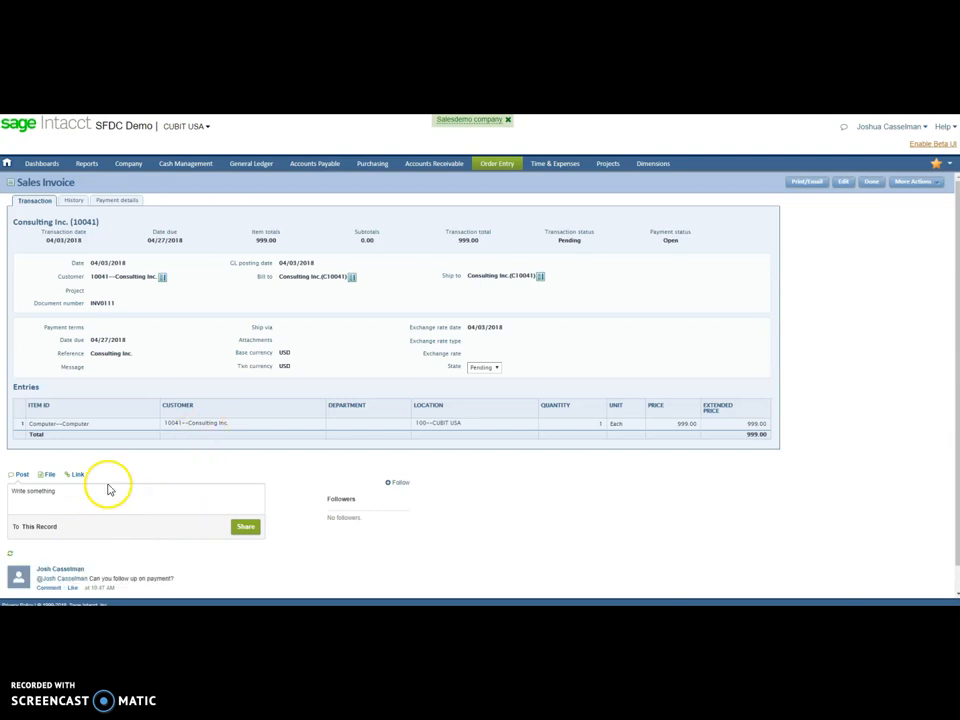
Review the shared post on the invoice and check for it in the Salesforce home page's most recent activity feed
scroll(102, 510, "down", 1)
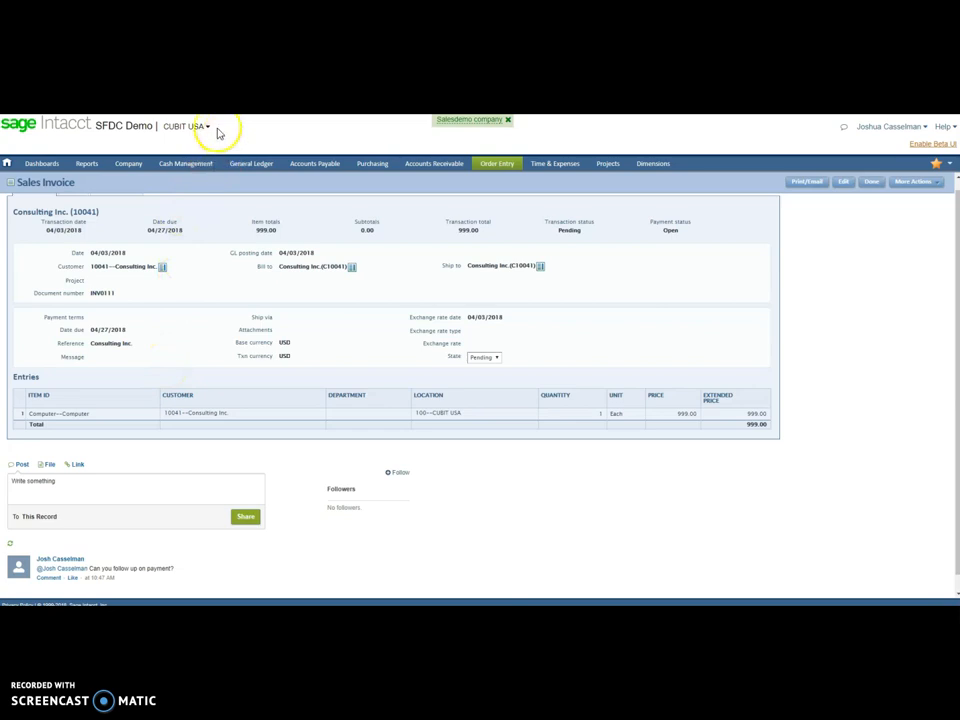
mouse_move(111, 170)
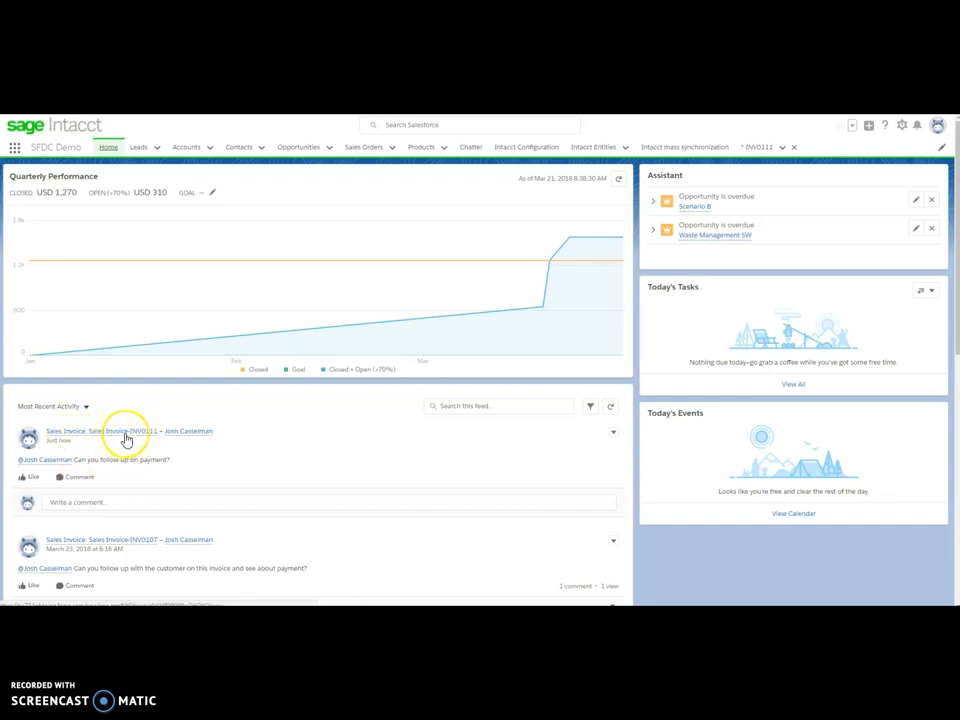
mouse_move(126, 440)
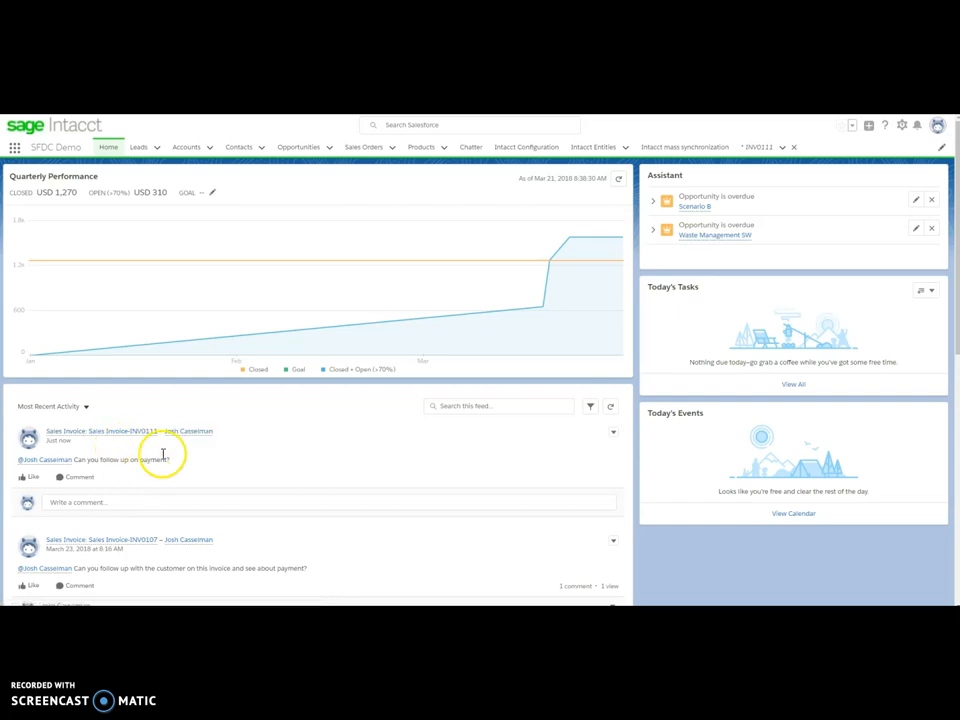
Reply to the payment follow-up post in the Salesforce home feed with the comment "Spoke to AP, check is in the mail"
left_click(157, 505)
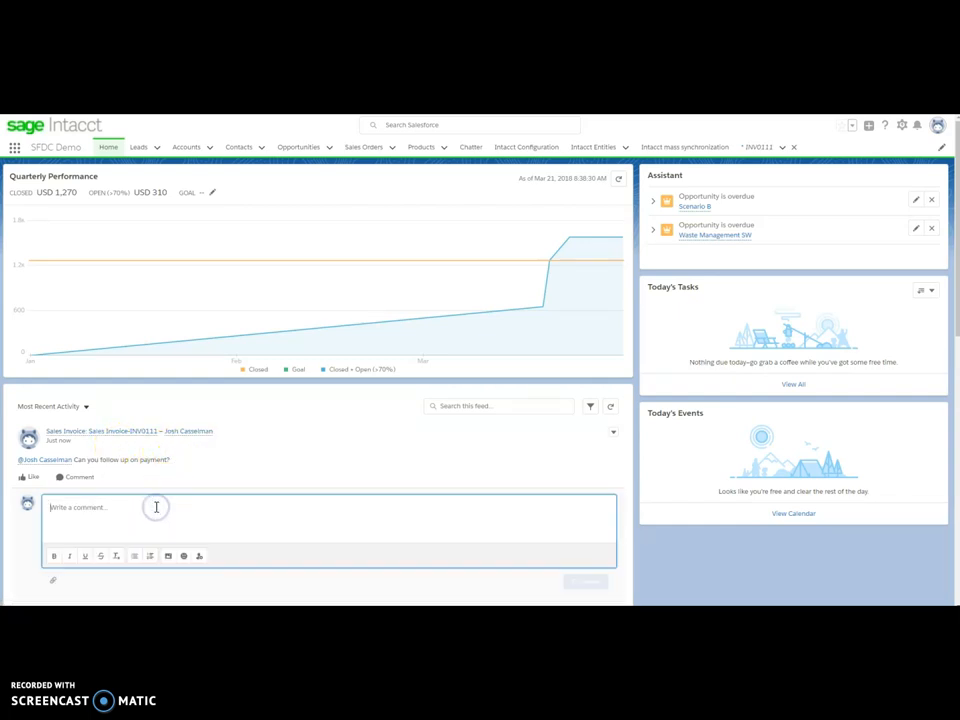
type("Sp")
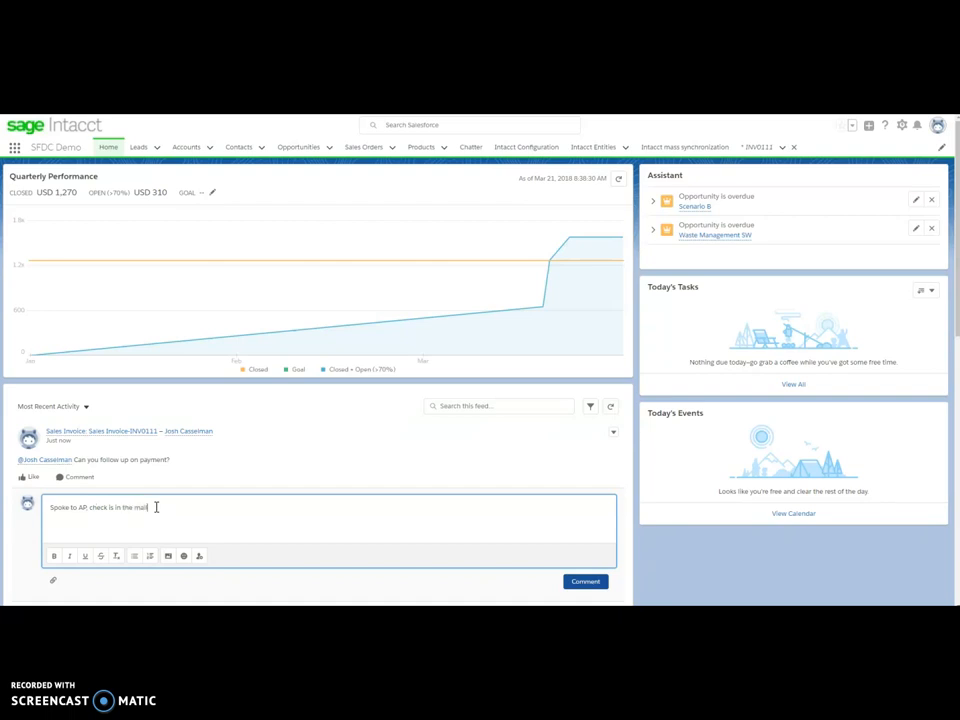
left_click(576, 583)
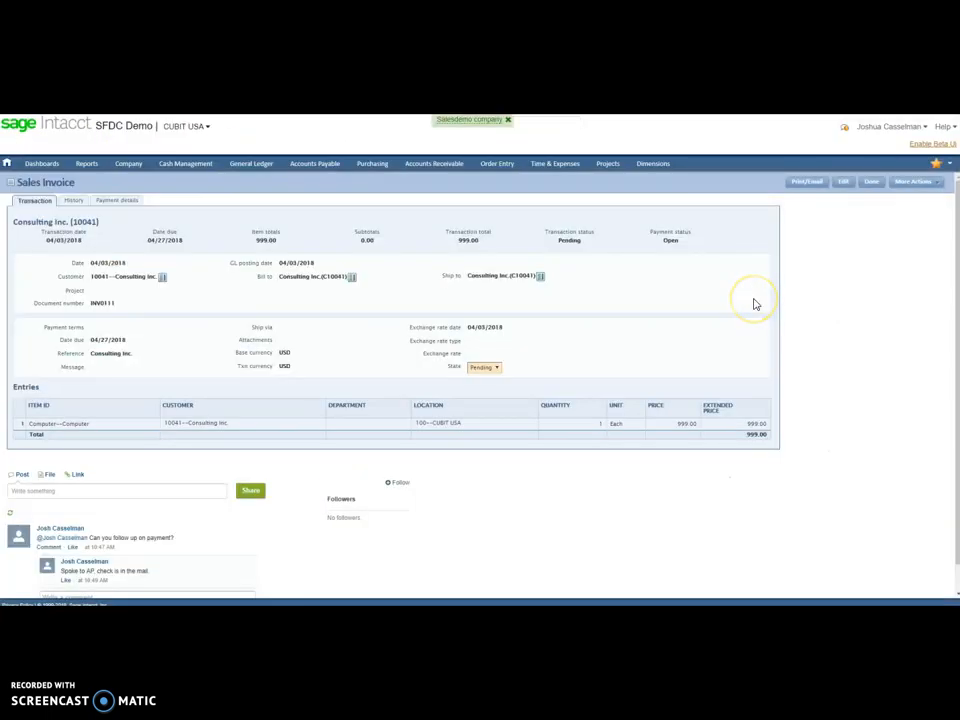
Switch to Sage Intacct, review the collaboration notifications and read the reply on the Consulting Inc. sales invoice
left_click(845, 128)
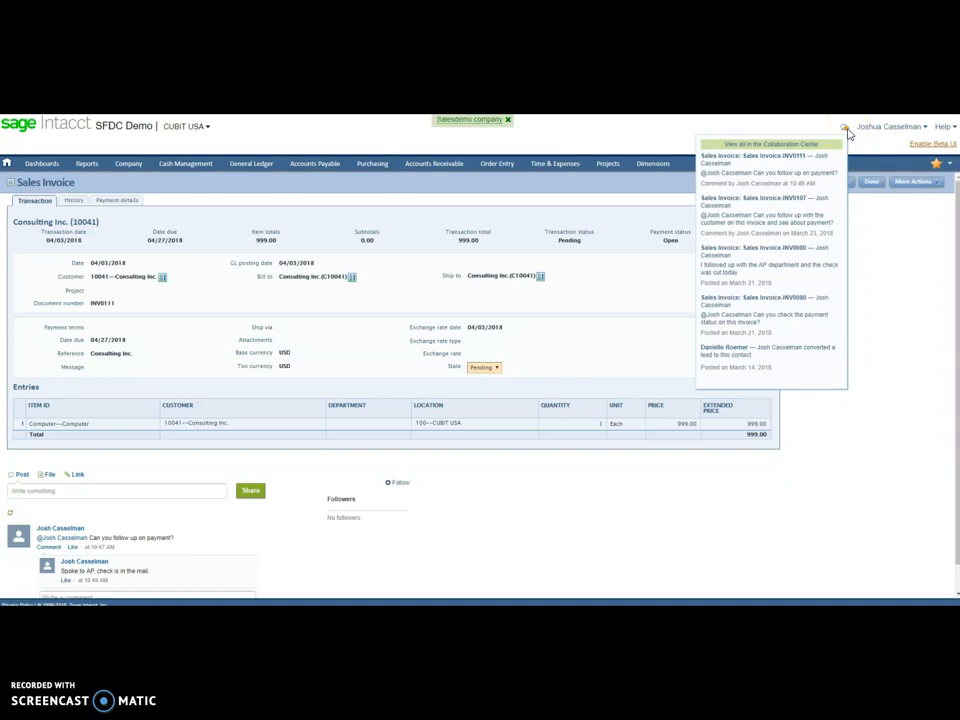
left_click(778, 162)
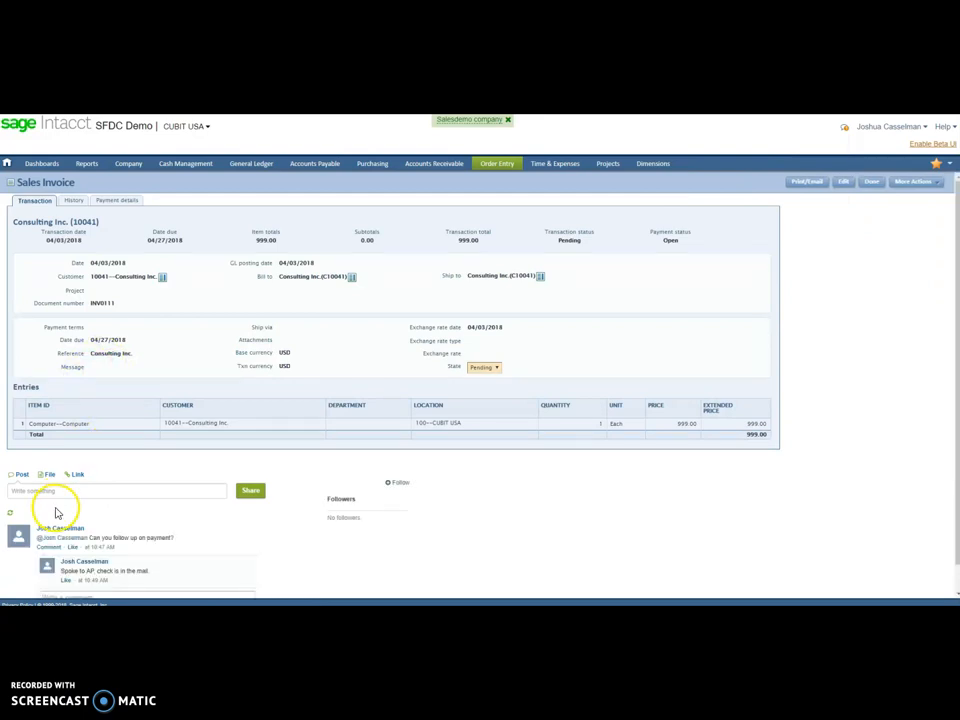
left_click_drag(61, 569, 149, 572)
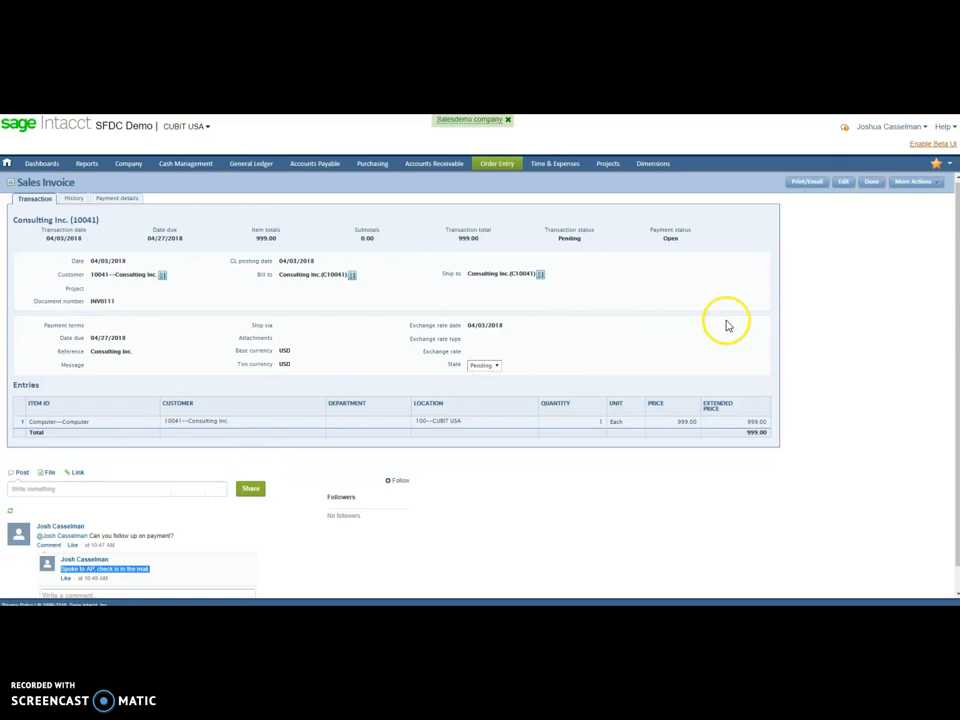
Start receiving a payment in Accounts Receivable with the SVB Operating USD bank account and Consulting Inc. as the customer
mouse_move(497, 165)
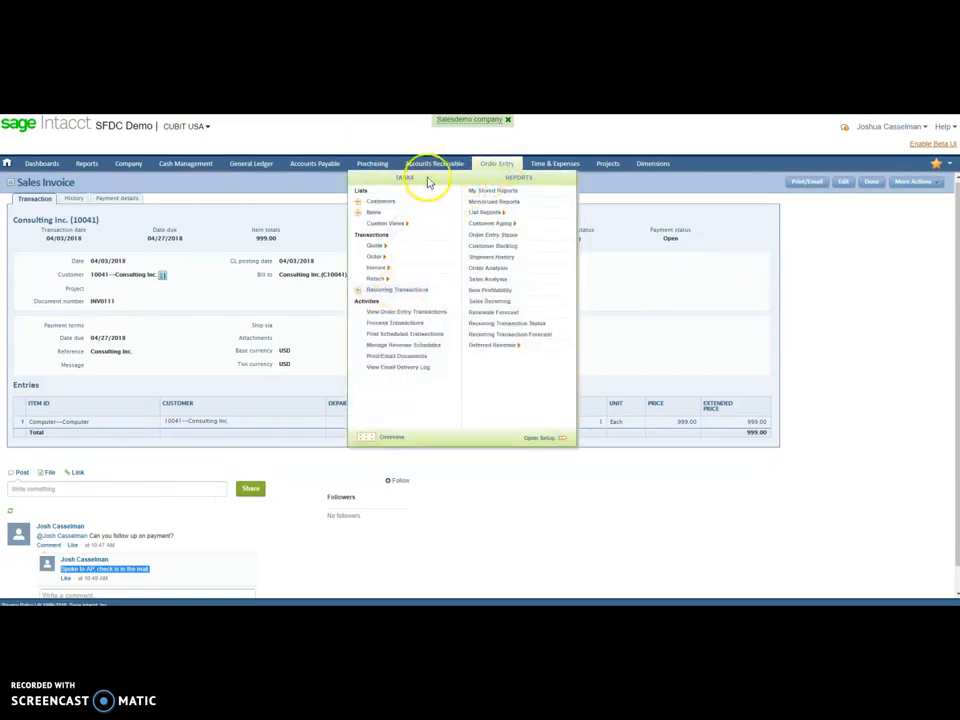
mouse_move(433, 170)
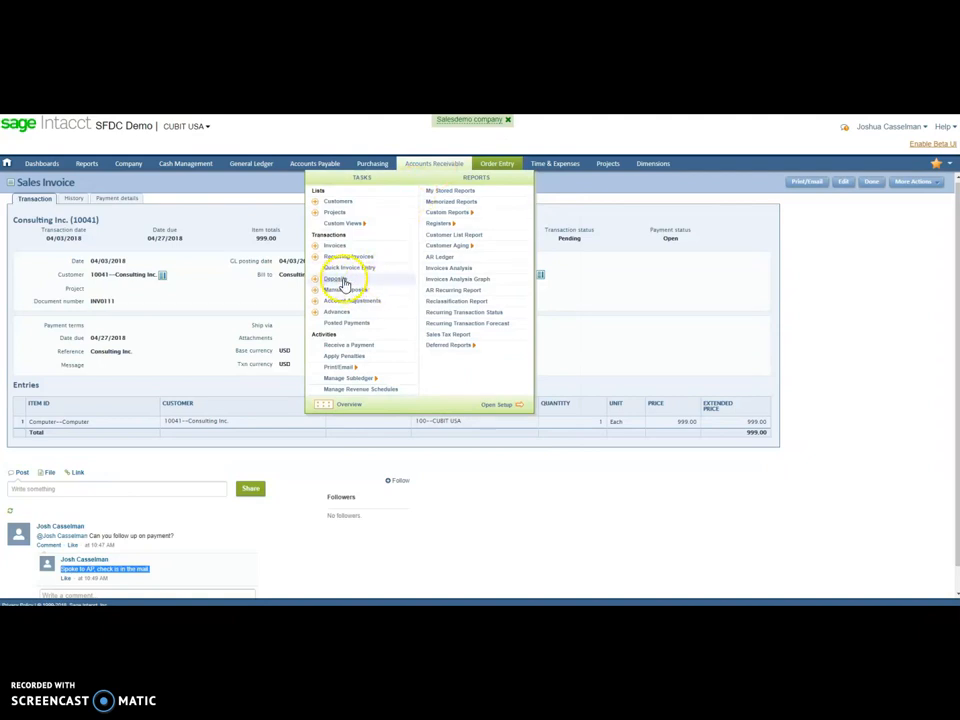
left_click(340, 346)
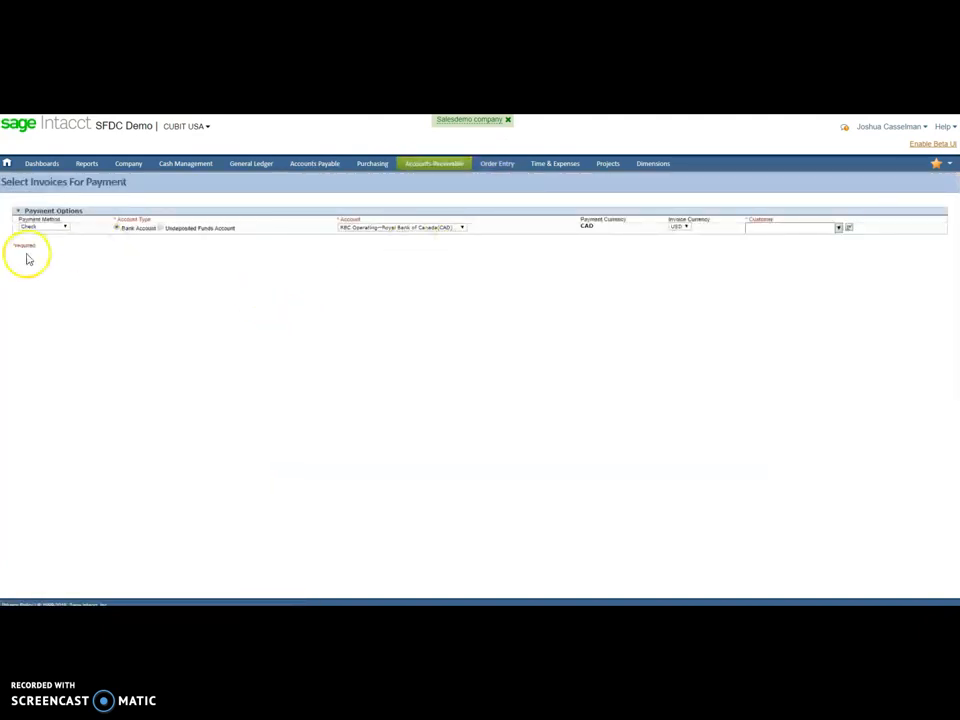
left_click(439, 227)
left_click(430, 244)
left_click(763, 227)
type("c")
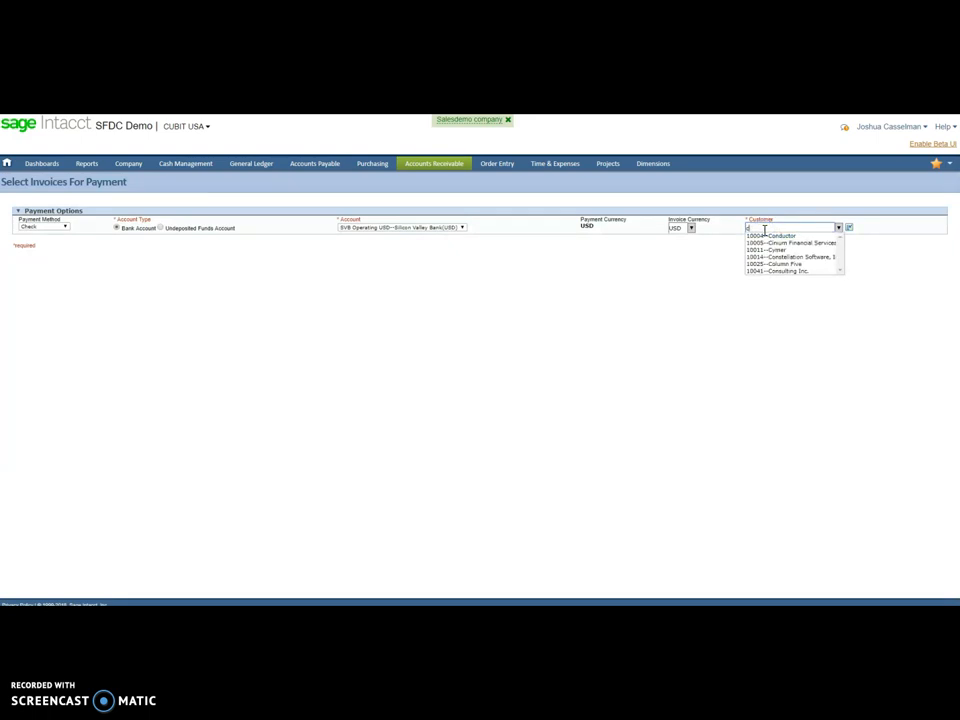
type("on")
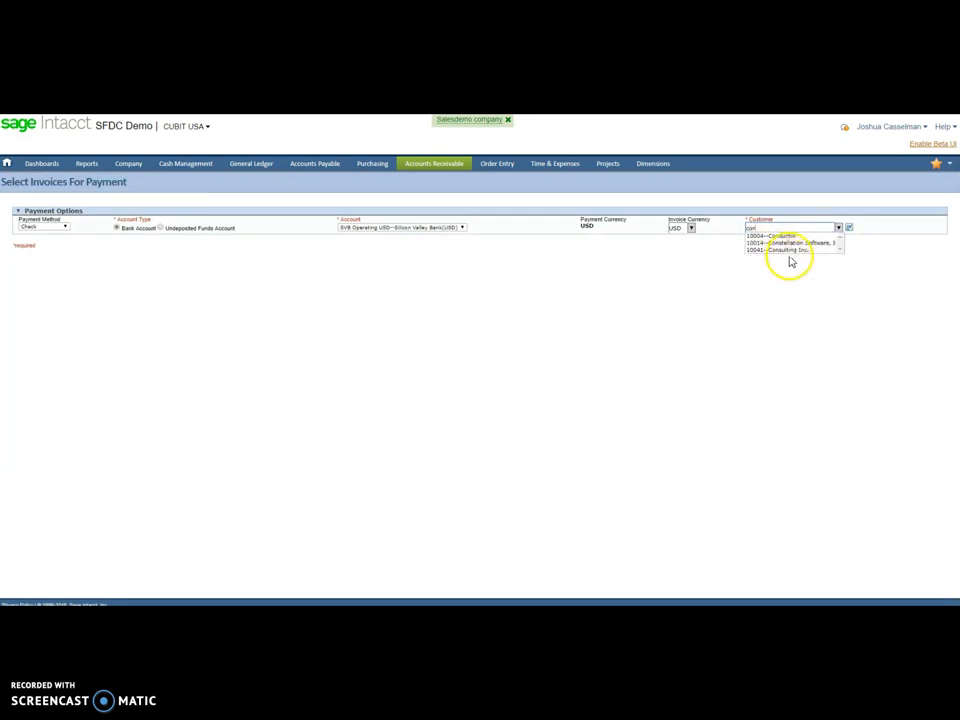
left_click(790, 250)
Enter a check amount of 999, receive the Consulting Inc. invoice in full and save the payment
left_click(439, 261)
type("999")
key("Tab")
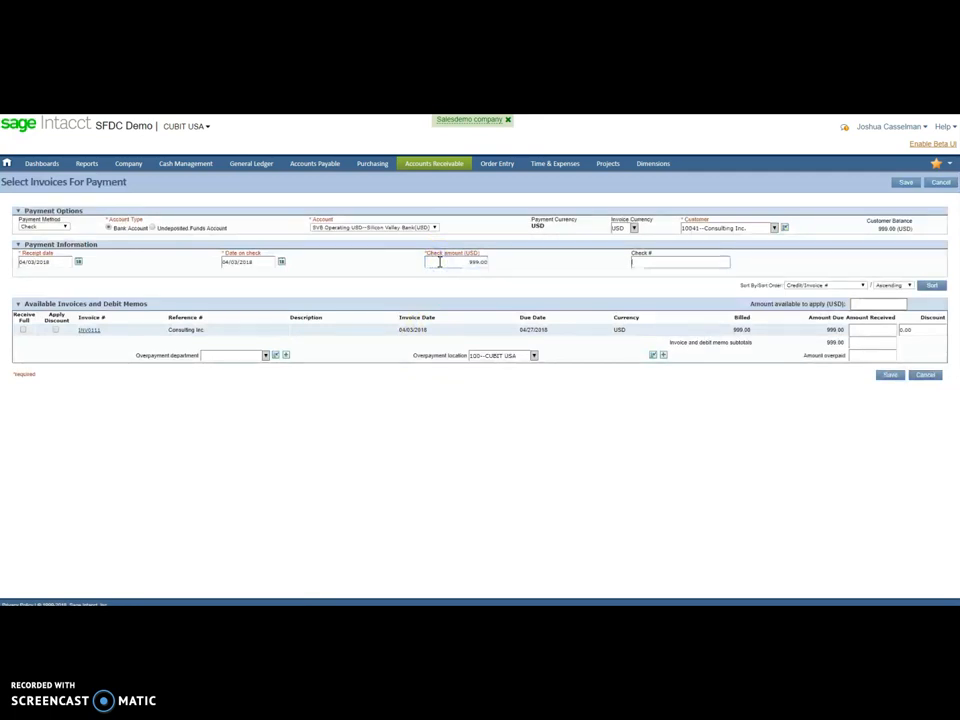
left_click(22, 330)
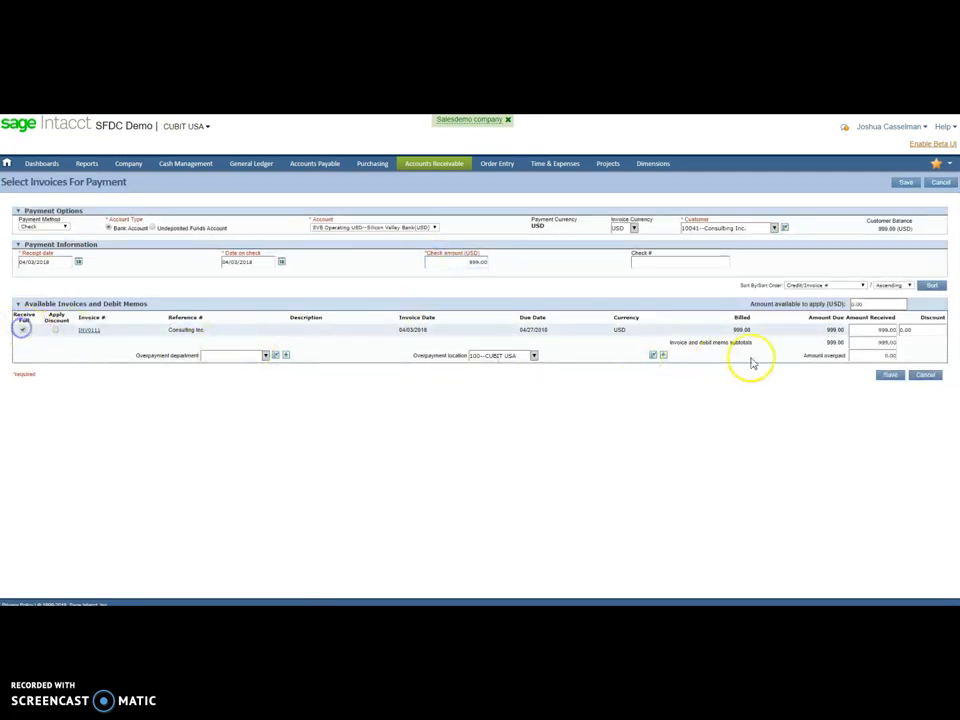
left_click(890, 375)
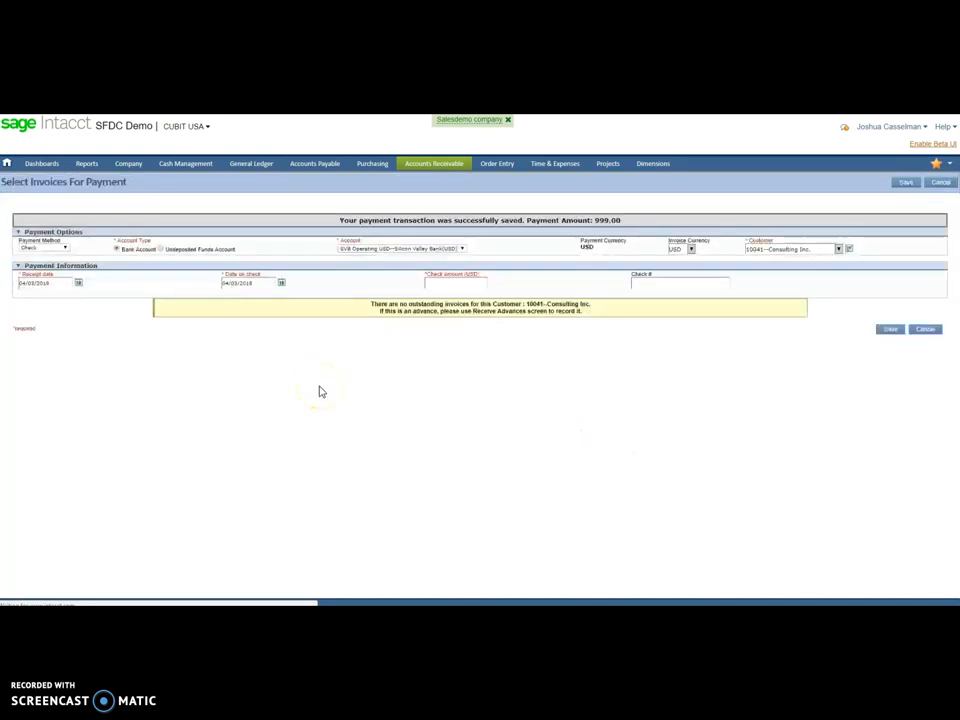
View the Consulting Inc. sales invoice from Order Entry's Sales Invoice transactions to check its payment status
left_click(497, 165)
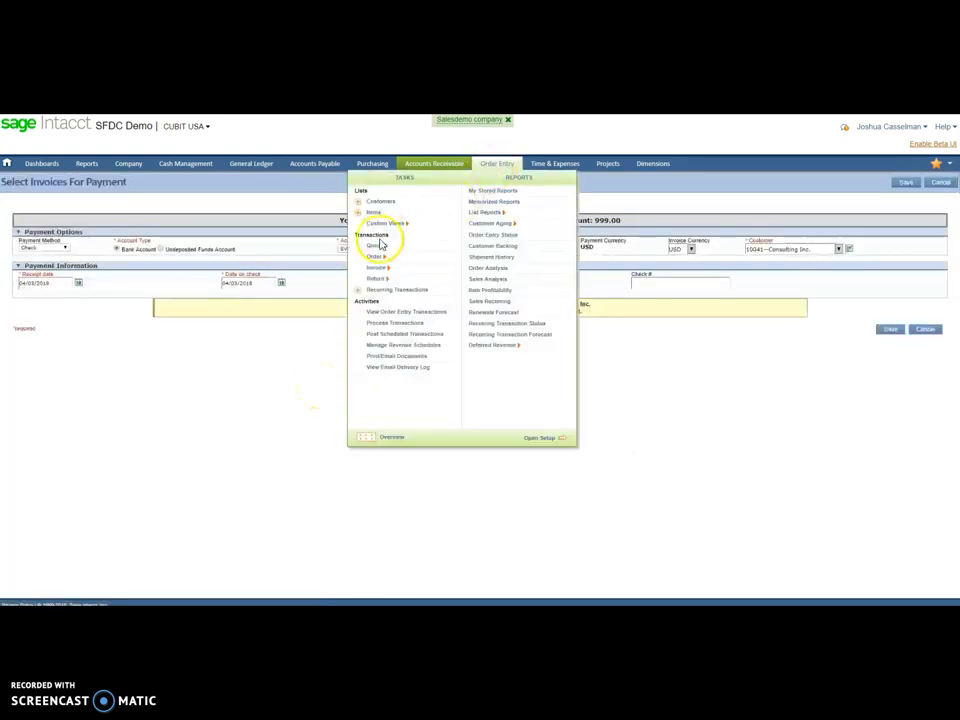
mouse_move(378, 268)
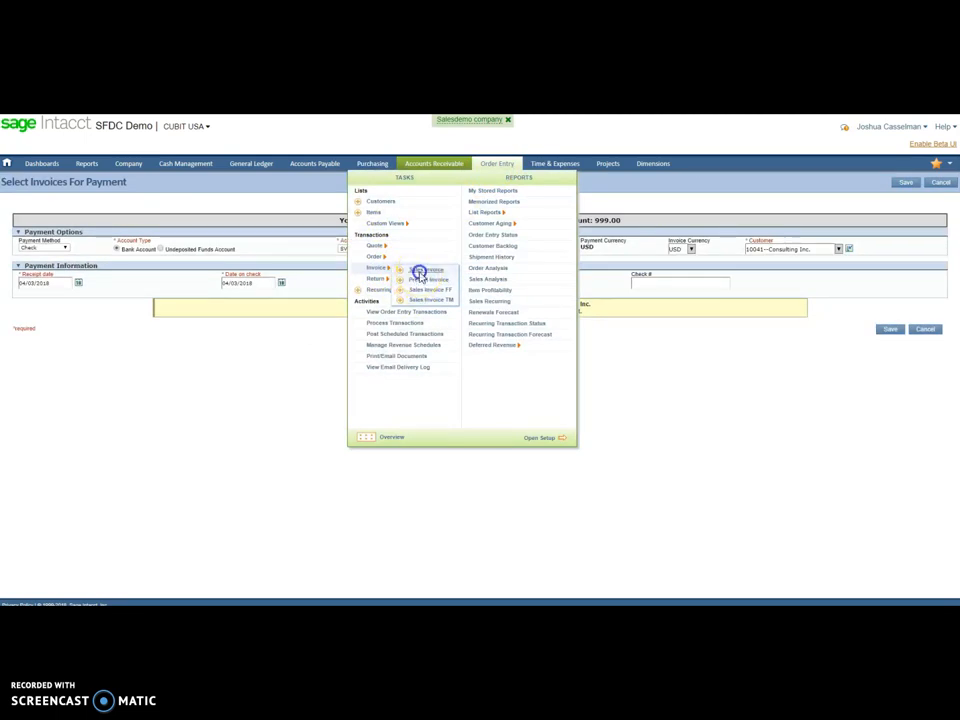
left_click(418, 271)
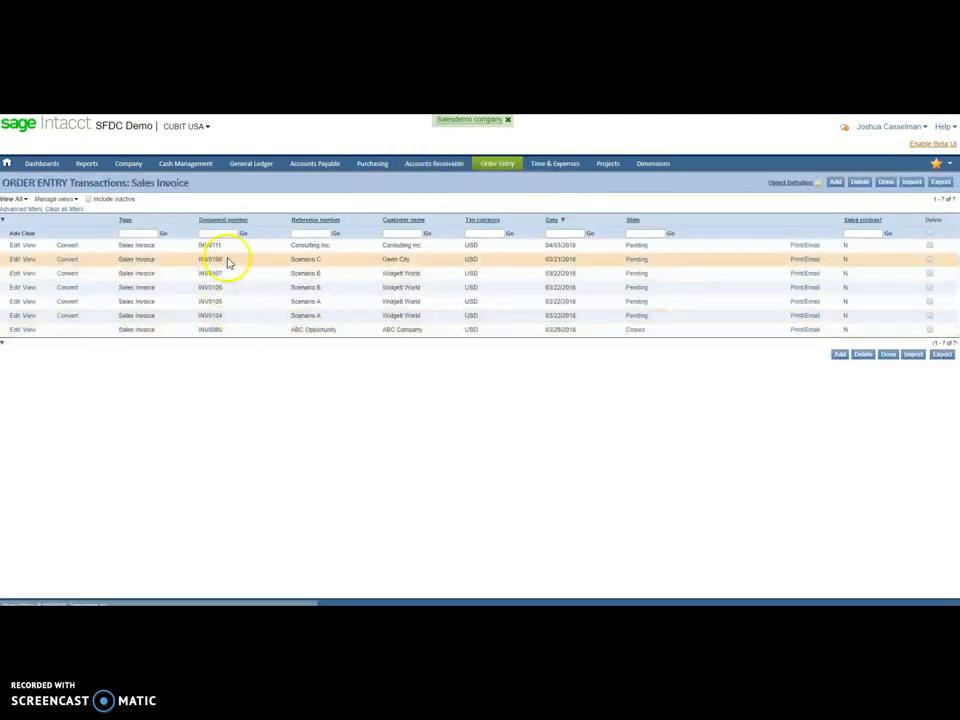
left_click(28, 246)
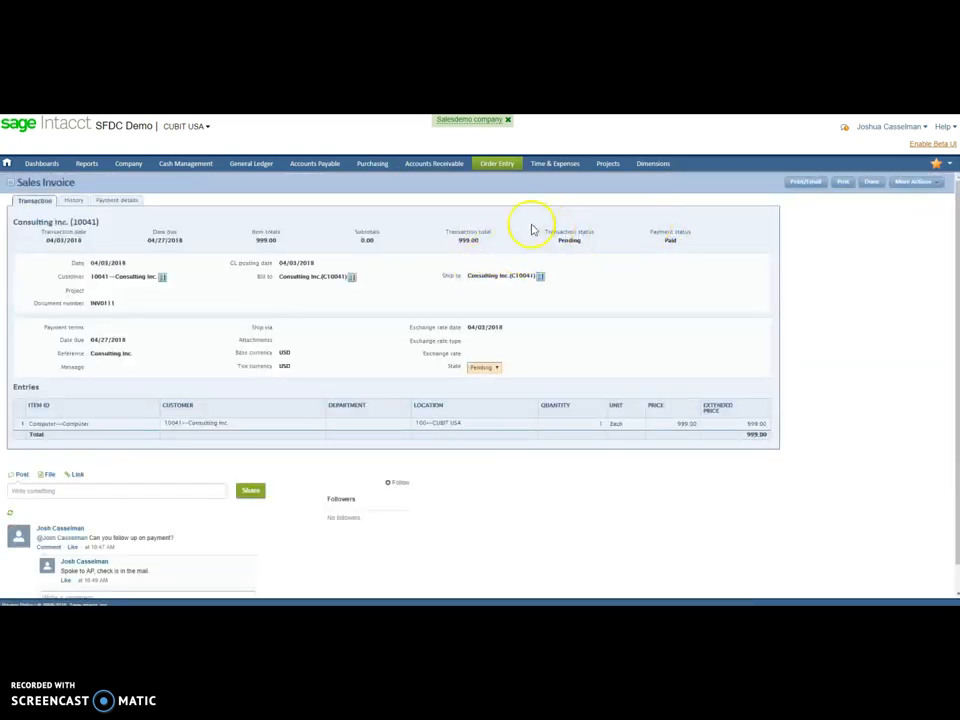
Open the Accounts Receivable invoices list and check the state of the Consulting Inc. invoice
left_click(434, 163)
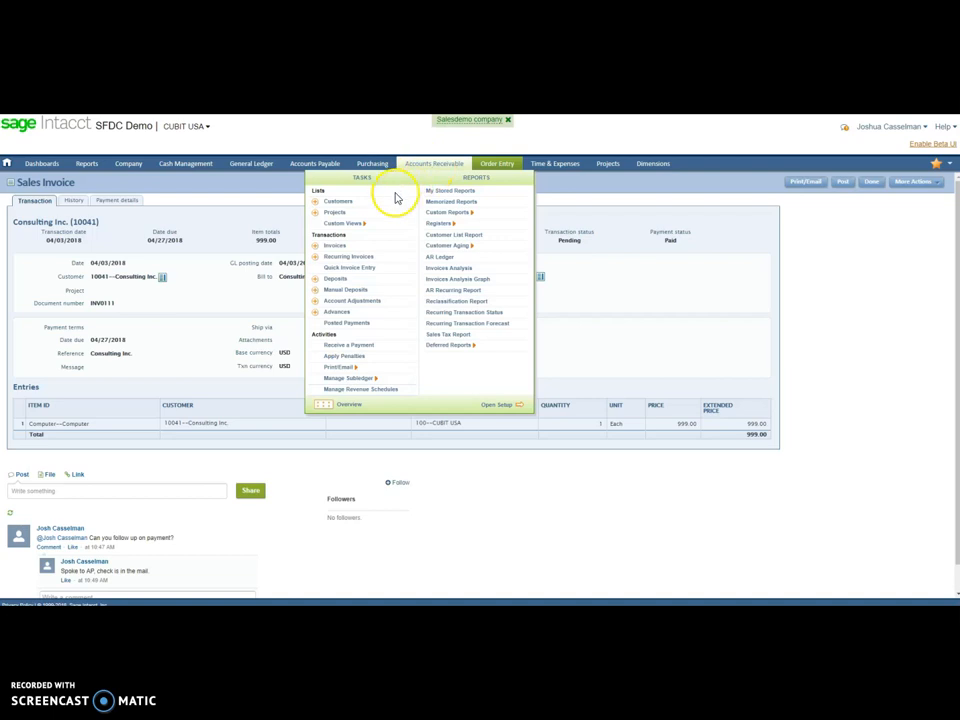
left_click(338, 247)
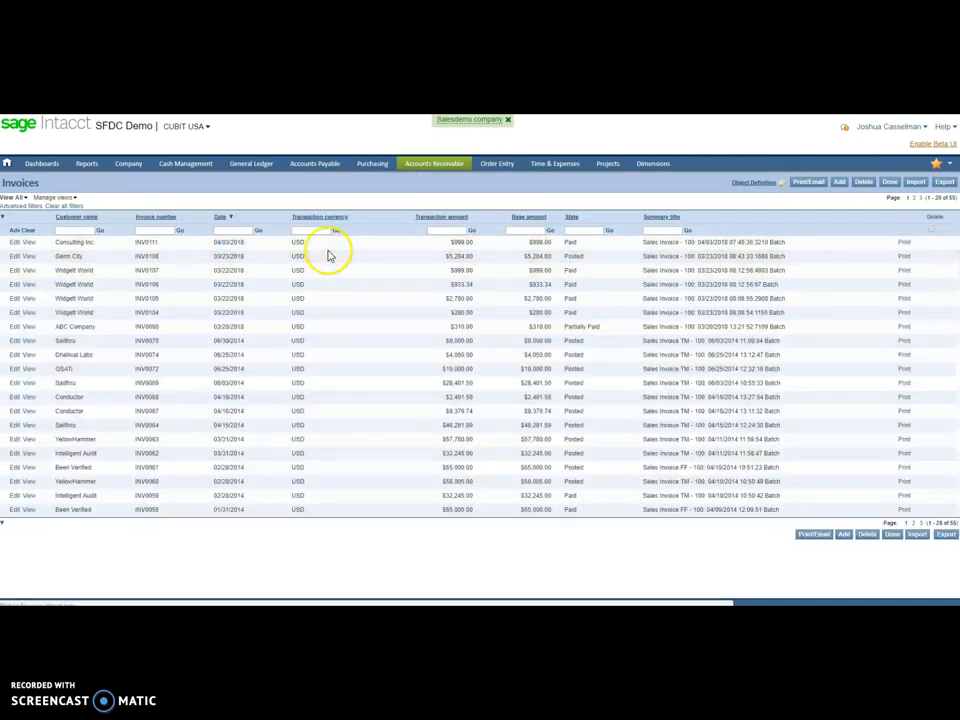
double_click(570, 242)
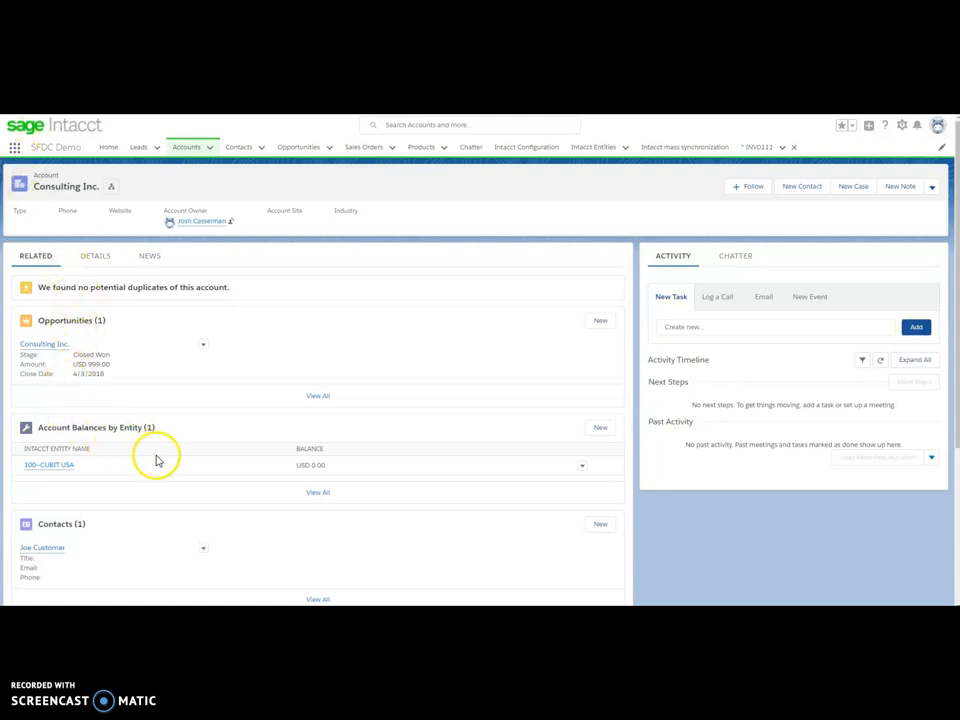
Switch to the Consulting Inc. account in Salesforce, check its balance by entity and view the Customer Aging
left_click(318, 465)
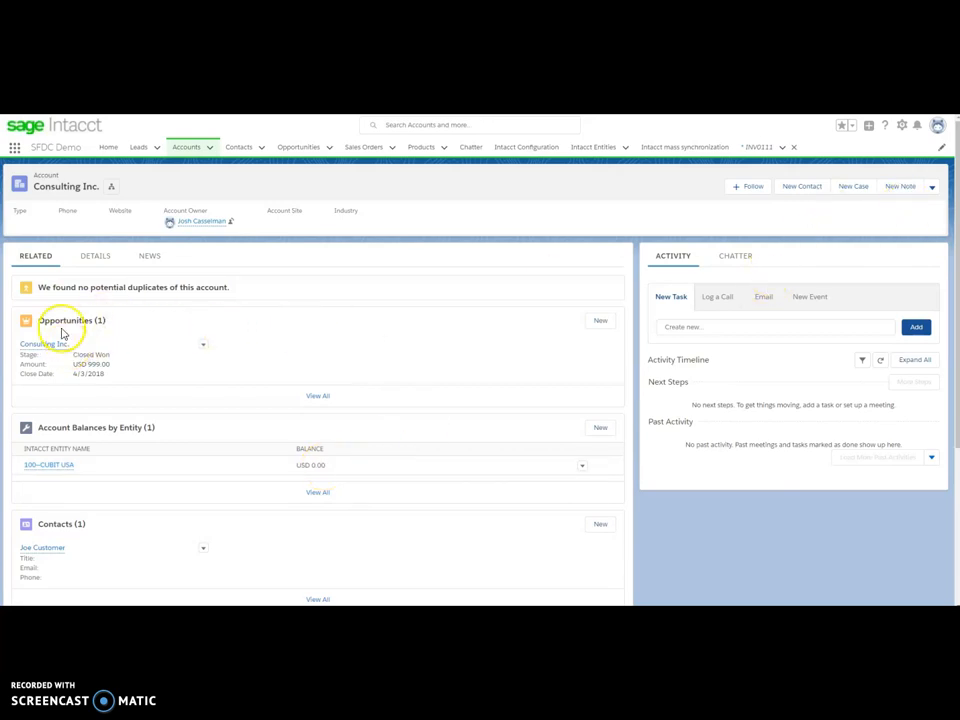
left_click(932, 187)
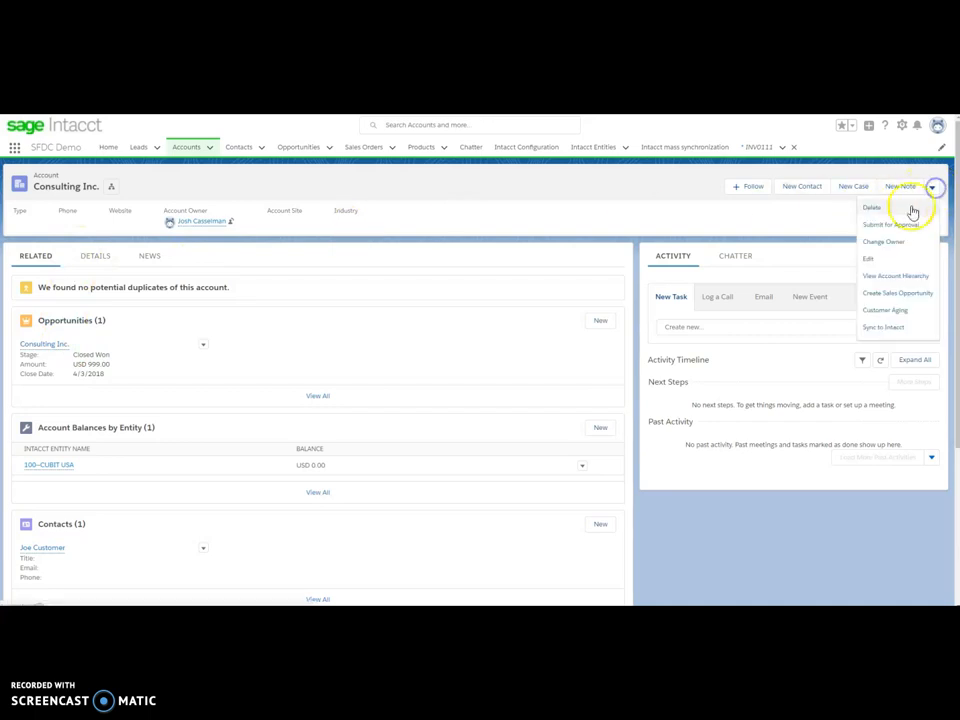
left_click(889, 311)
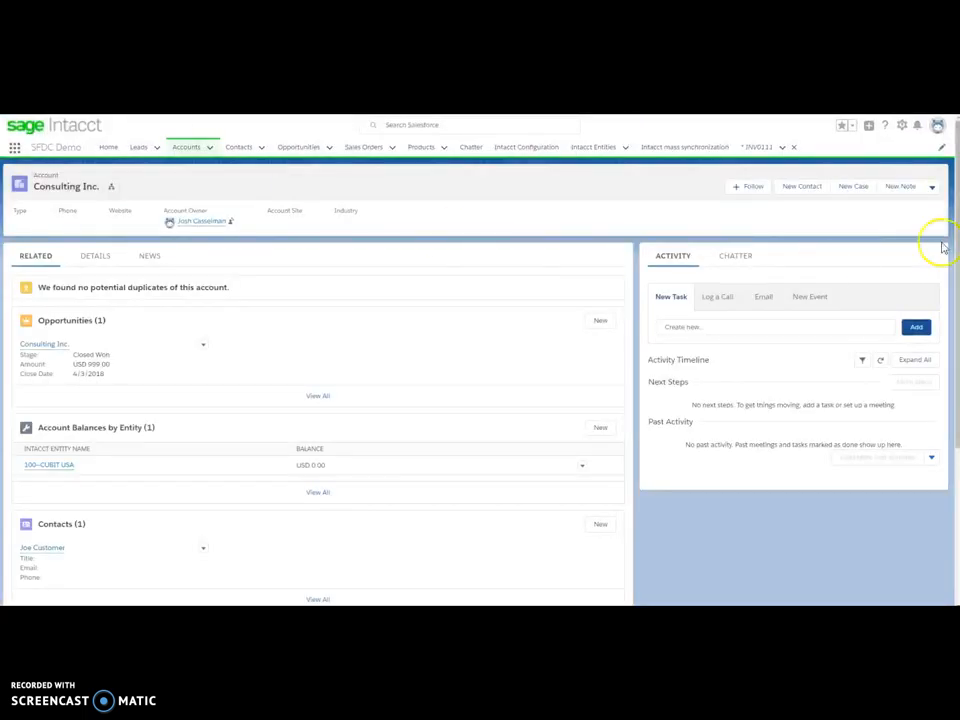
left_click(932, 189)
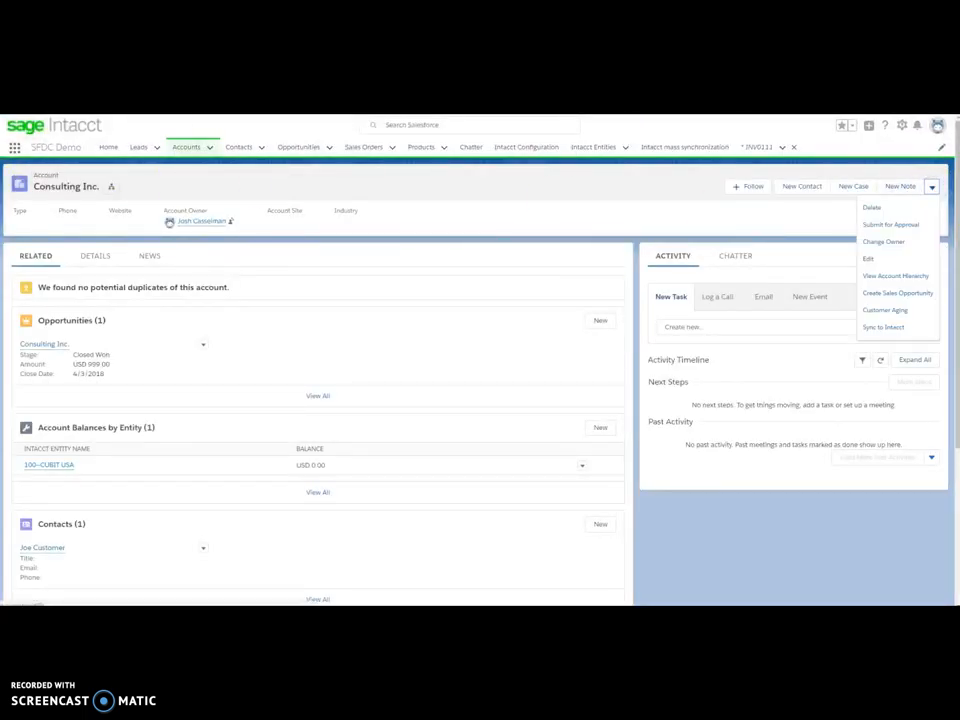